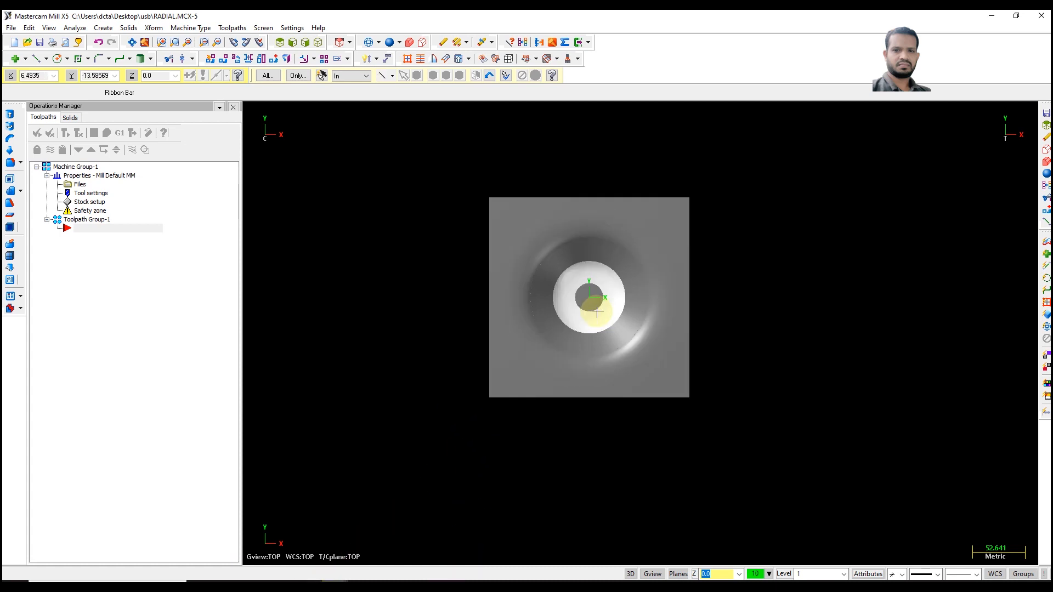
Create a silhouette boundary from the central floor, inner fillet, conical wall and outer rounded surface of the circular recess using the default filter settings
scroll(594, 296, up, 2)
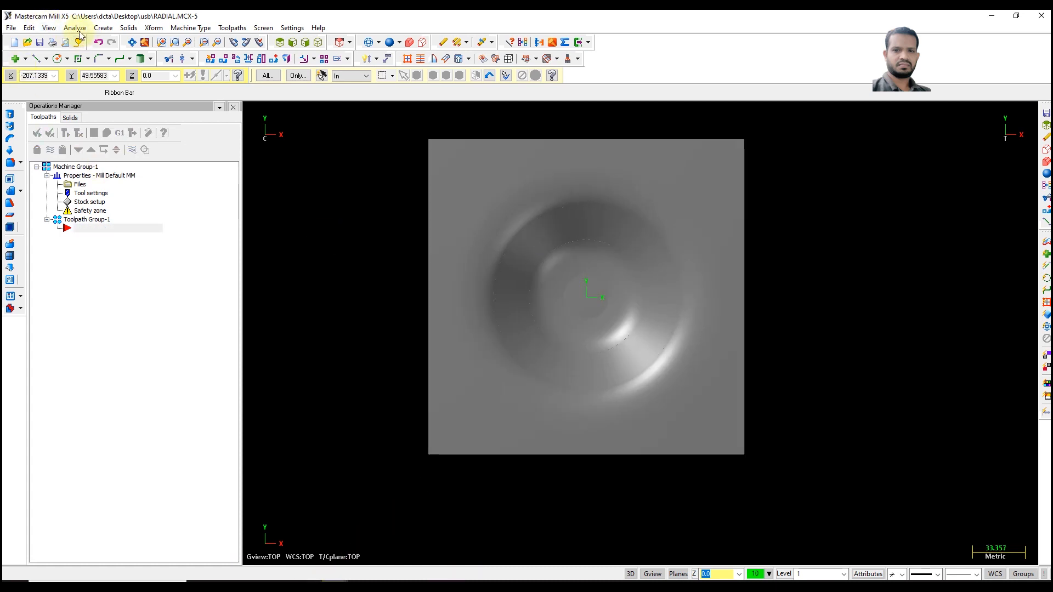
click(103, 28)
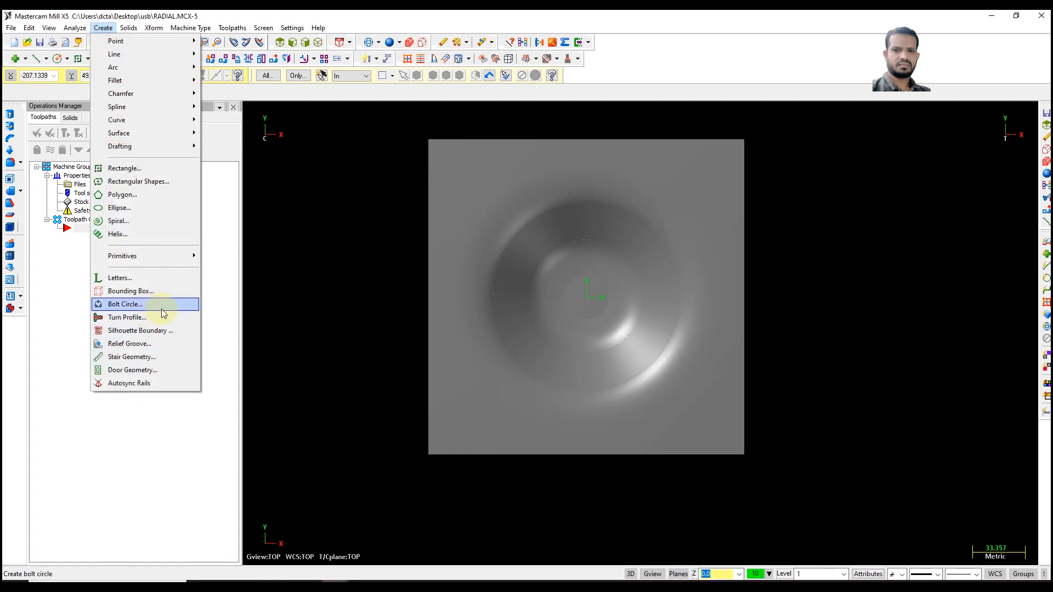
click(140, 330)
scroll(530, 271, up, 1)
scroll(530, 271, up, 1)
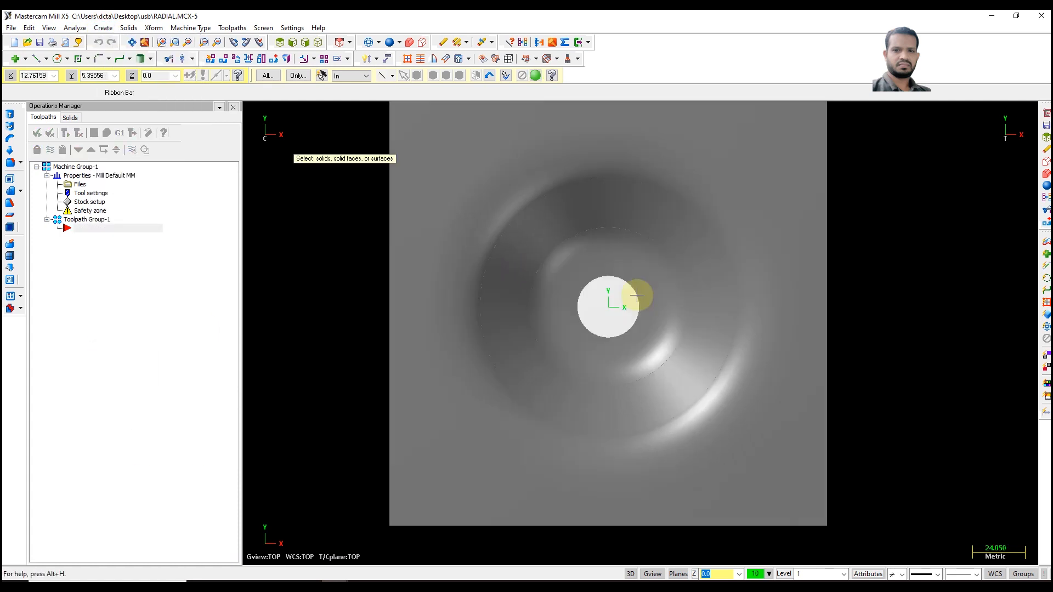
click(614, 300)
click(596, 240)
click(583, 207)
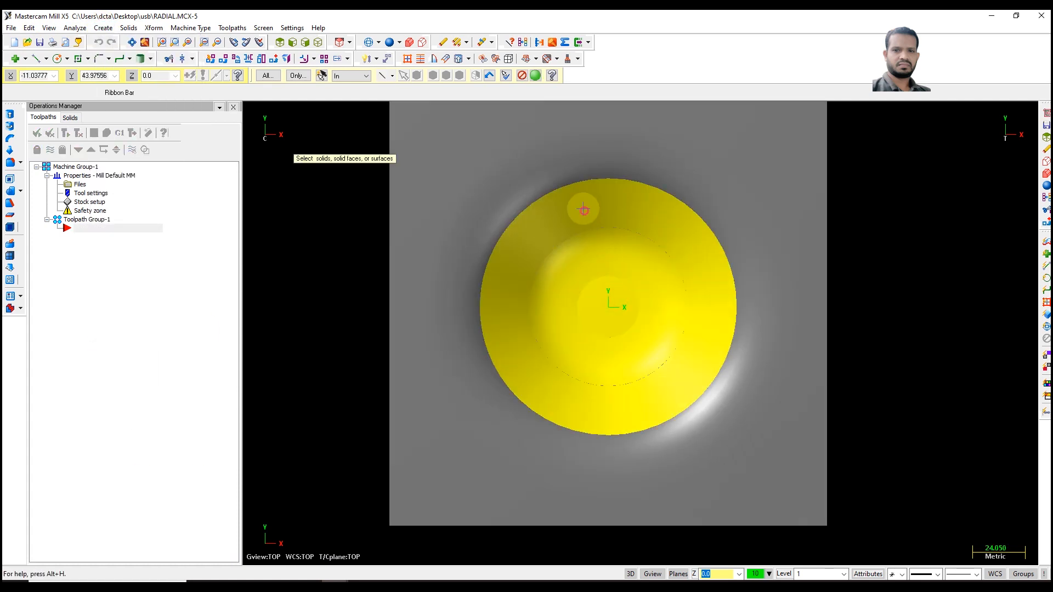
click(570, 177)
scroll(560, 321, down, 1)
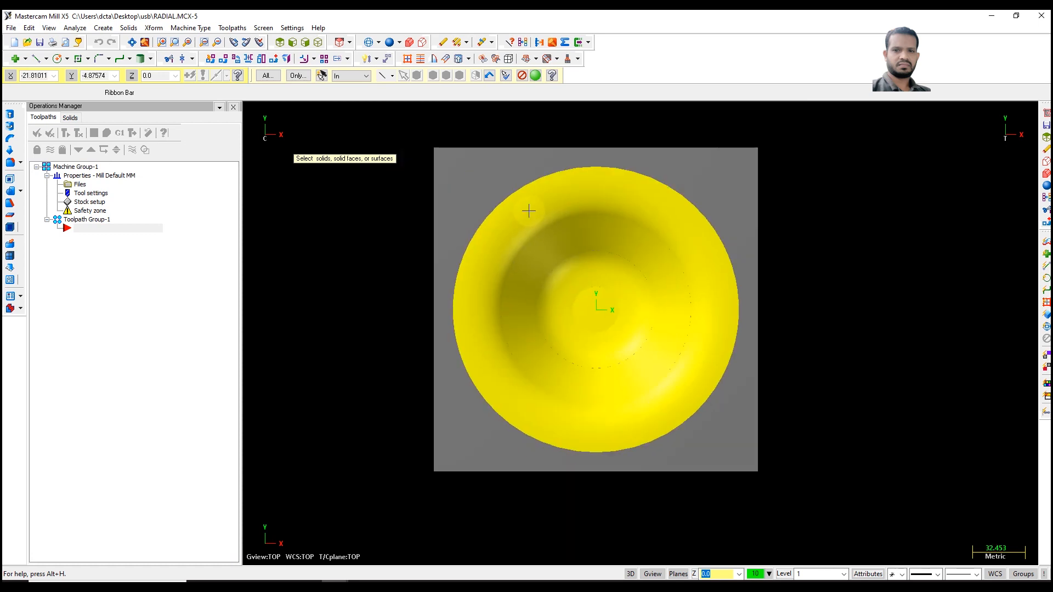
click(535, 76)
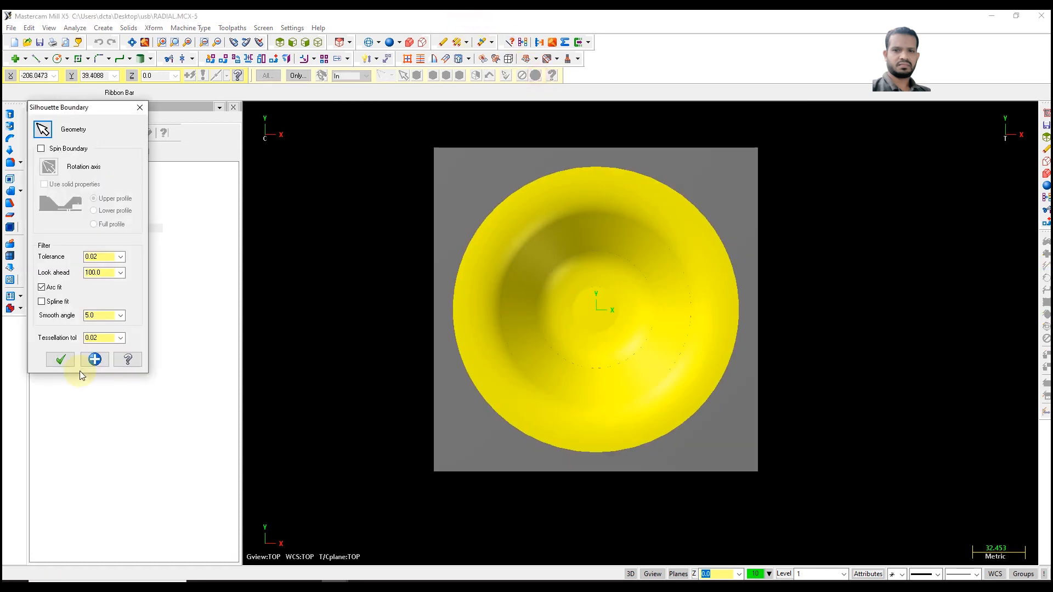
click(64, 360)
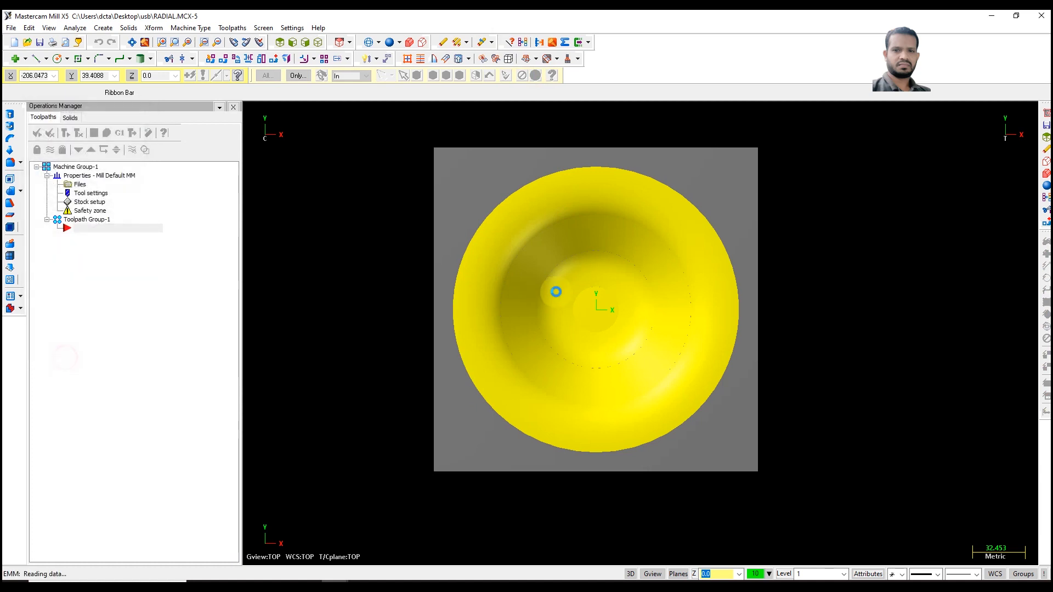
scroll(601, 343, up, 4)
scroll(382, 401, down, 3)
scroll(515, 348, up, 2)
Start a Surface Rough Radial toolpath in Toolpath Group-1 with the shape left undefined and the NC name RADIAL
click(123, 227)
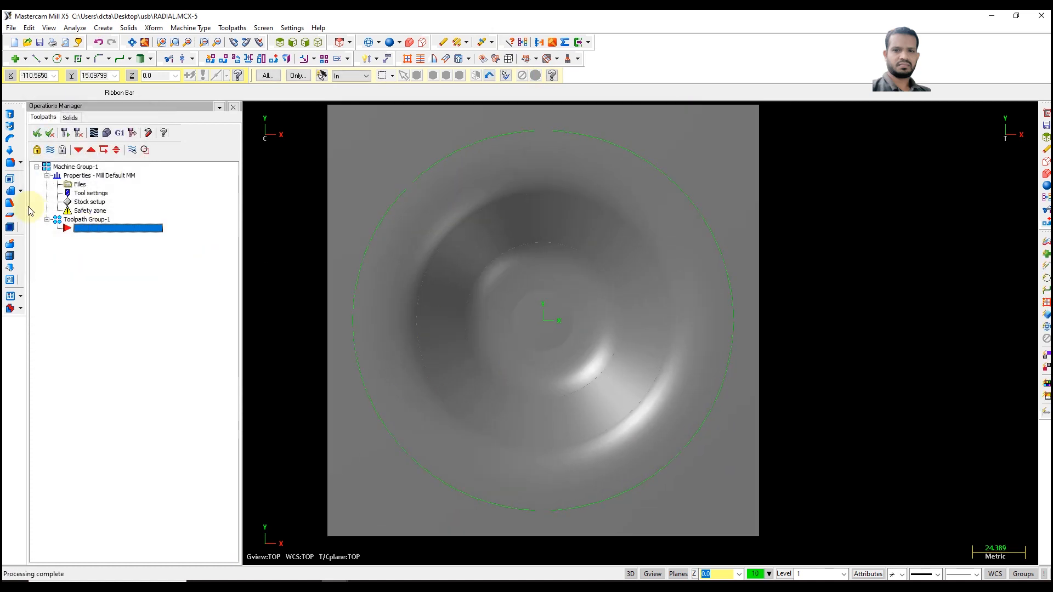
right_click(124, 227)
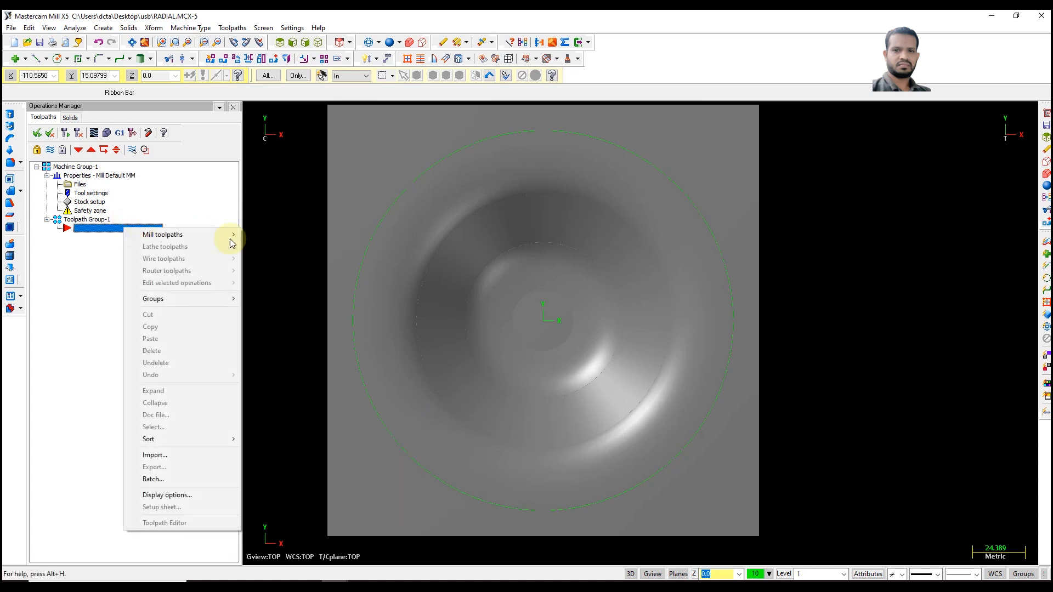
mouse_move(213, 232)
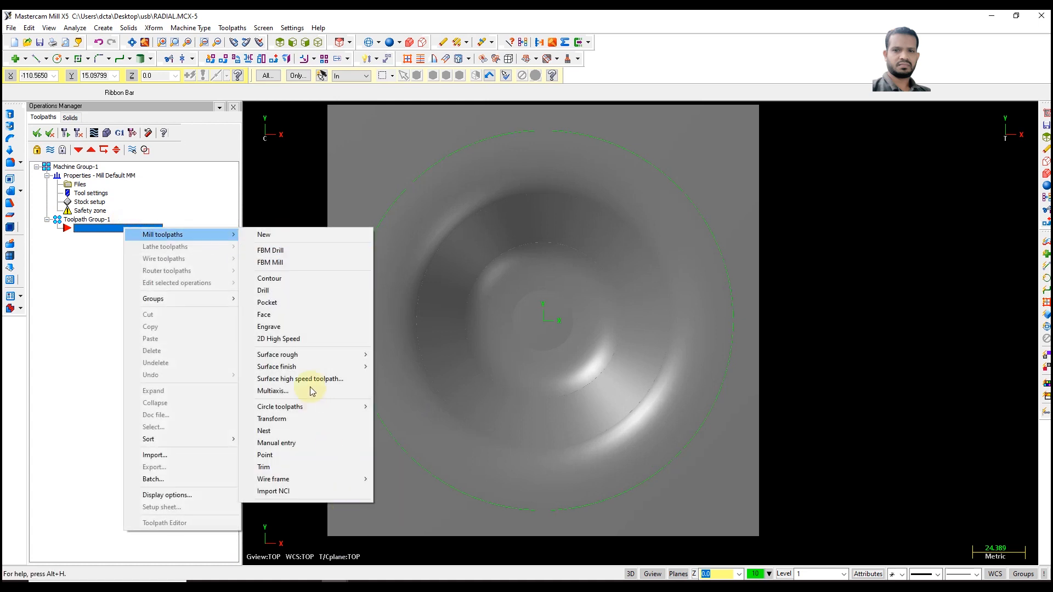
mouse_move(305, 355)
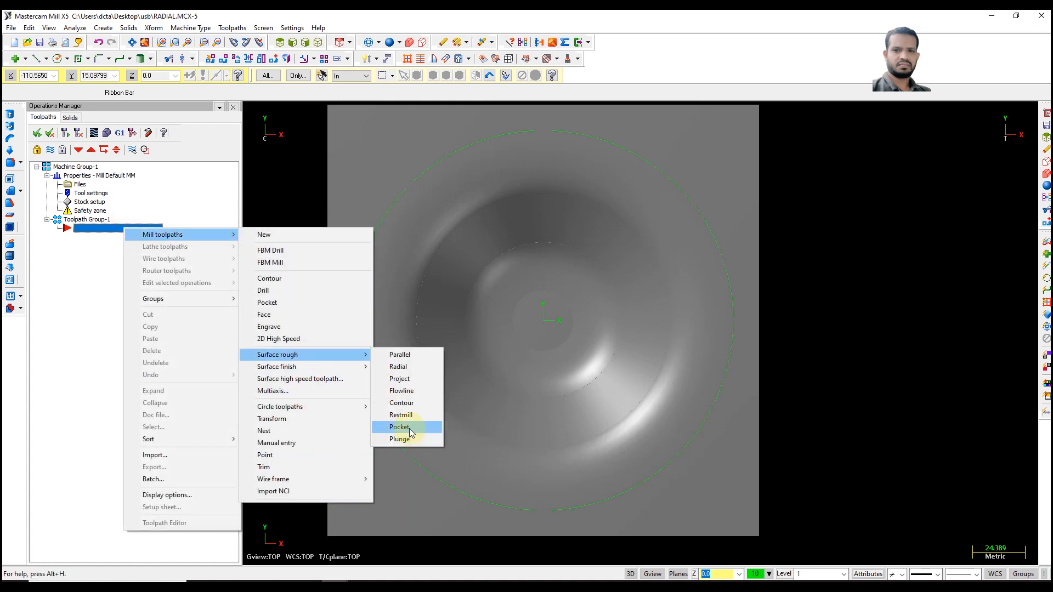
click(416, 367)
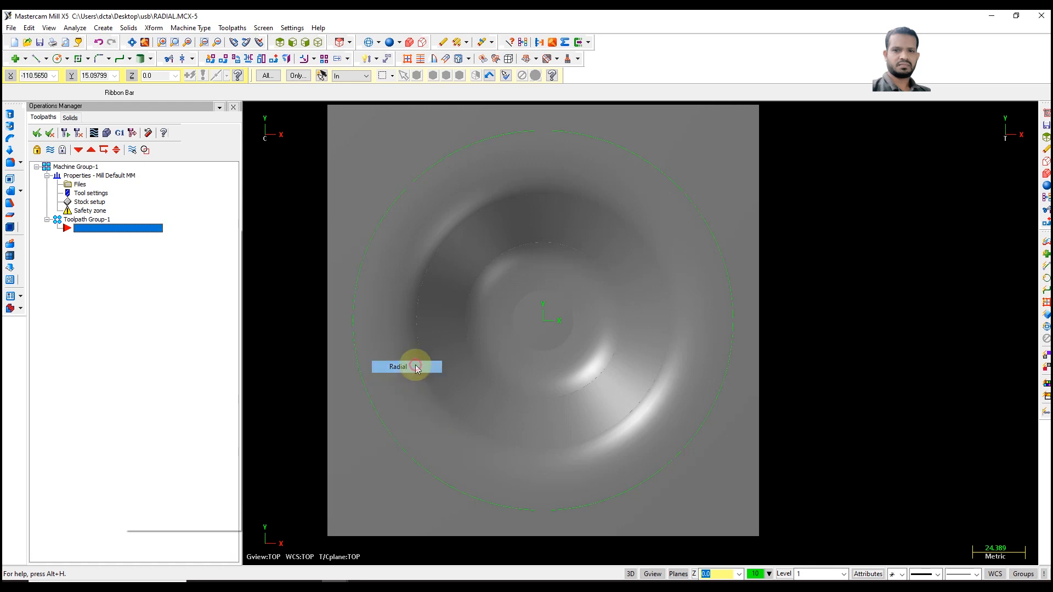
click(579, 437)
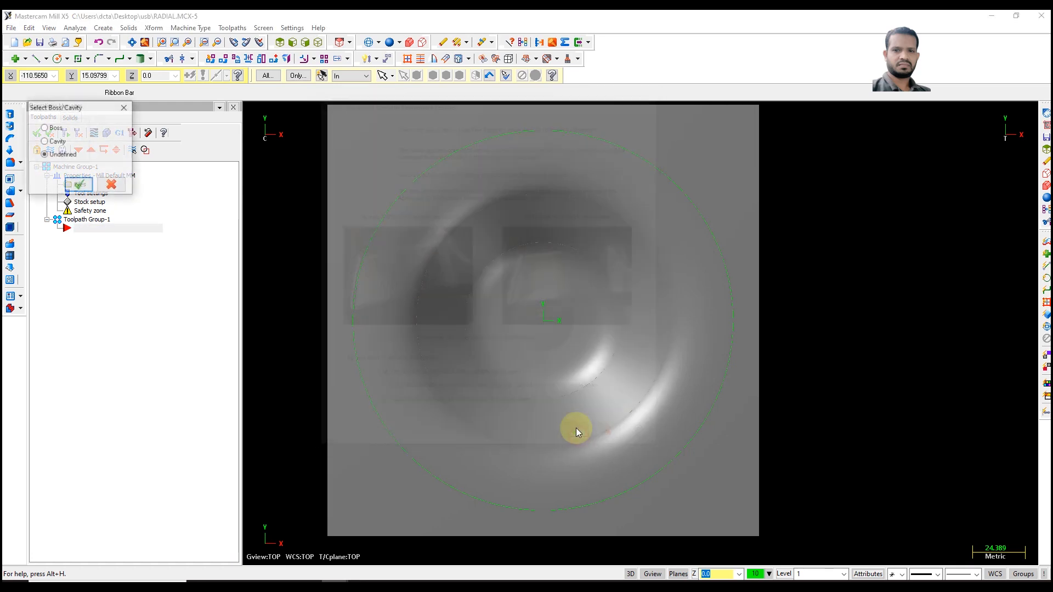
click(79, 185)
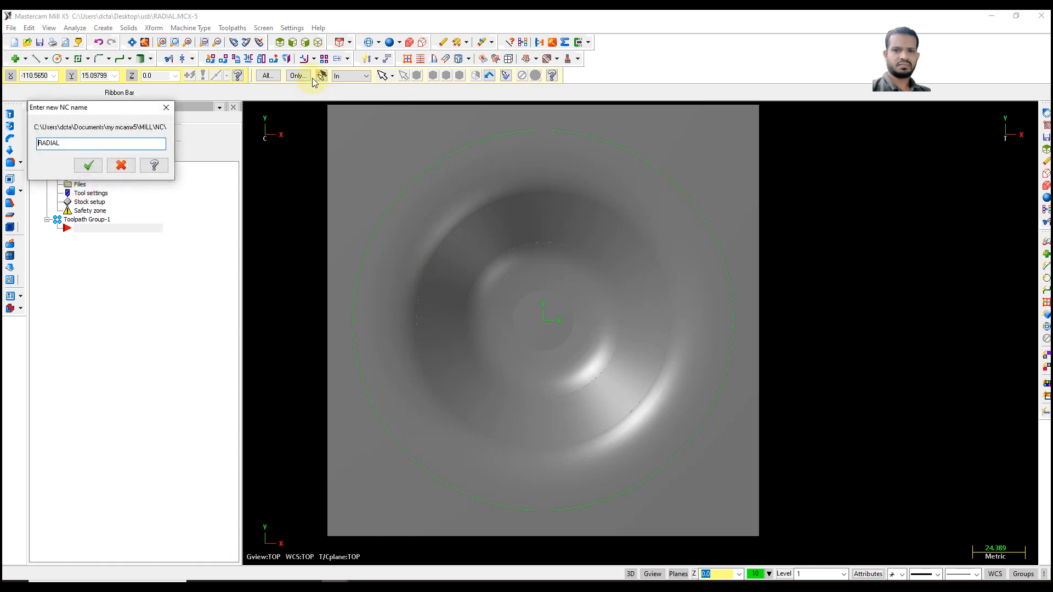
click(87, 165)
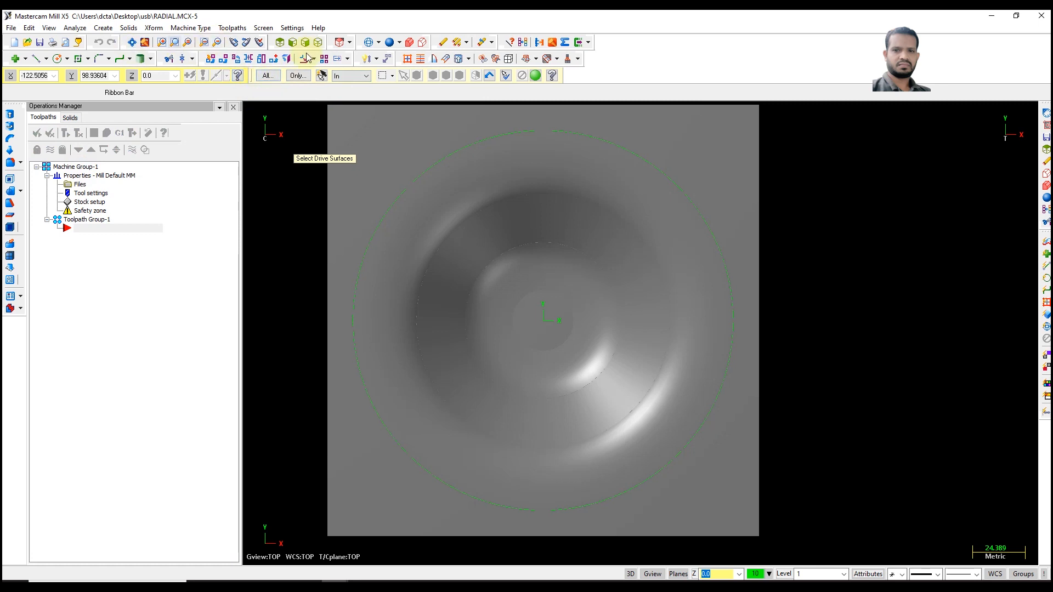
Select all entities of the part as the drive surfaces for the radial roughing toolpath
click(268, 76)
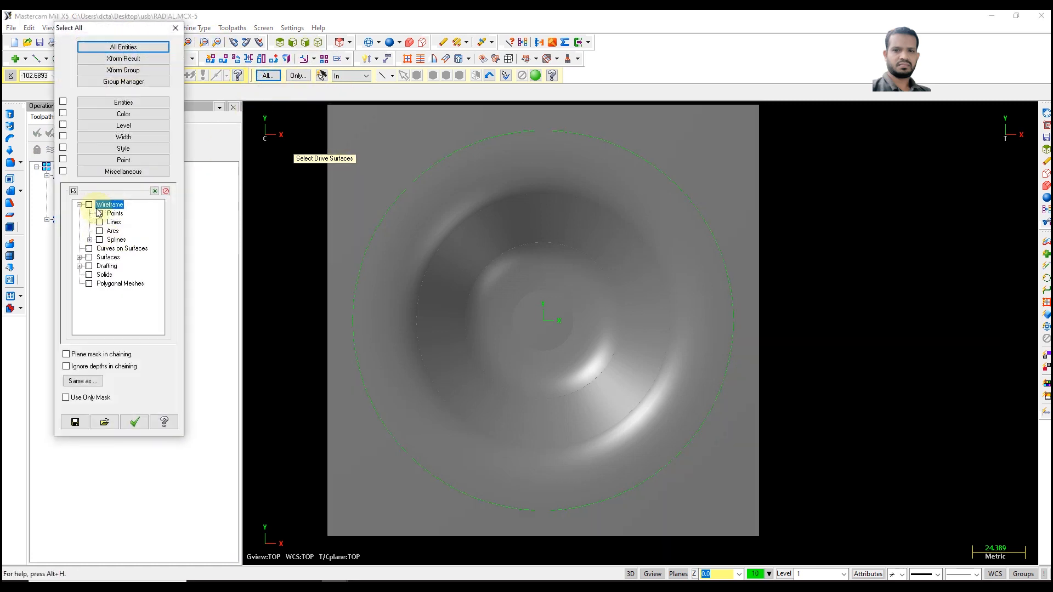
click(131, 47)
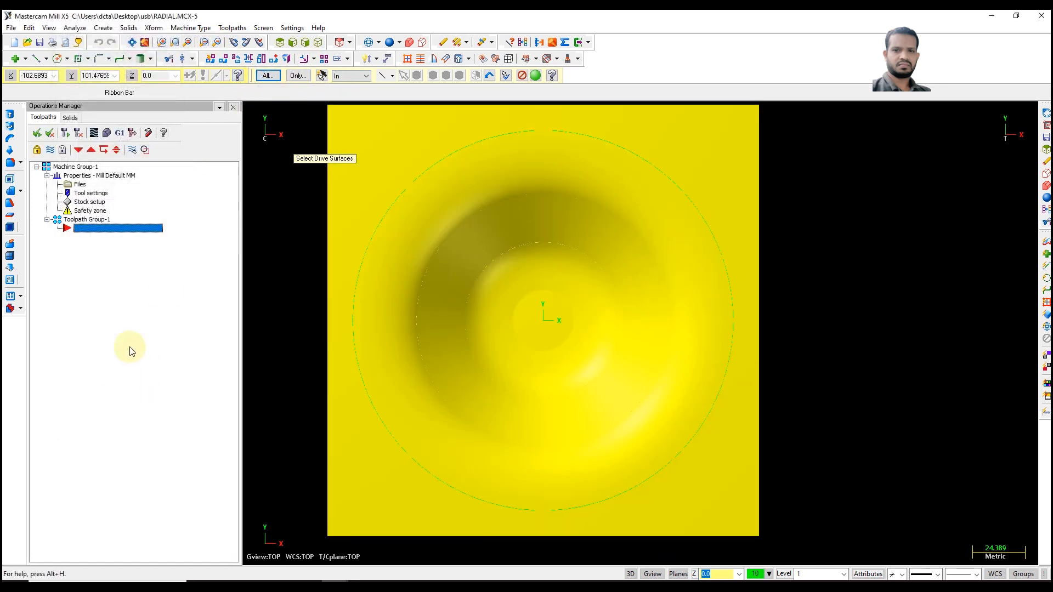
click(535, 75)
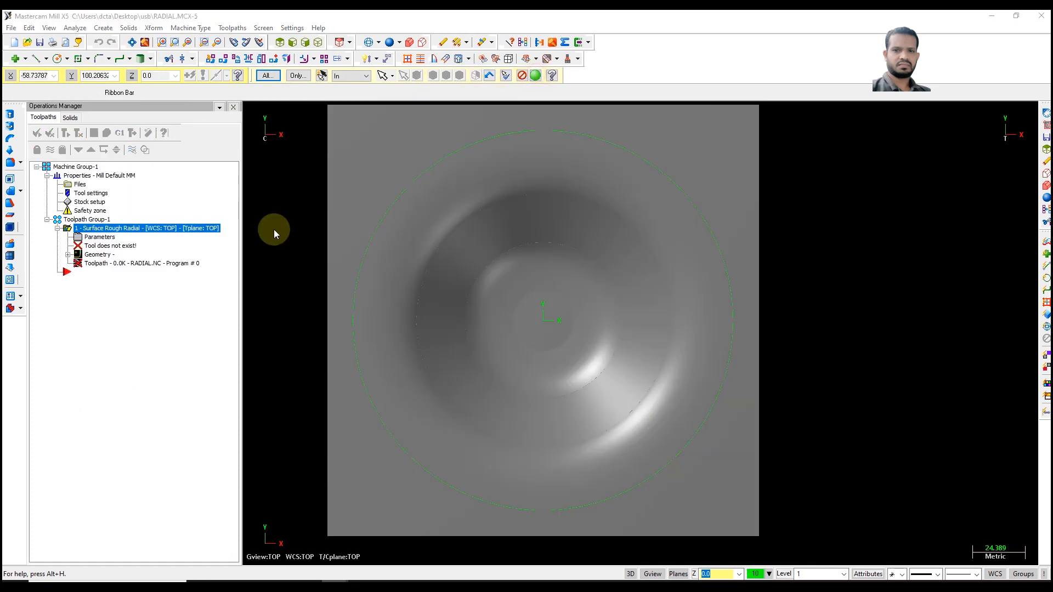
Chain the circular silhouette around the recess as the containment boundary and accept the toolpath surface selection
click(87, 258)
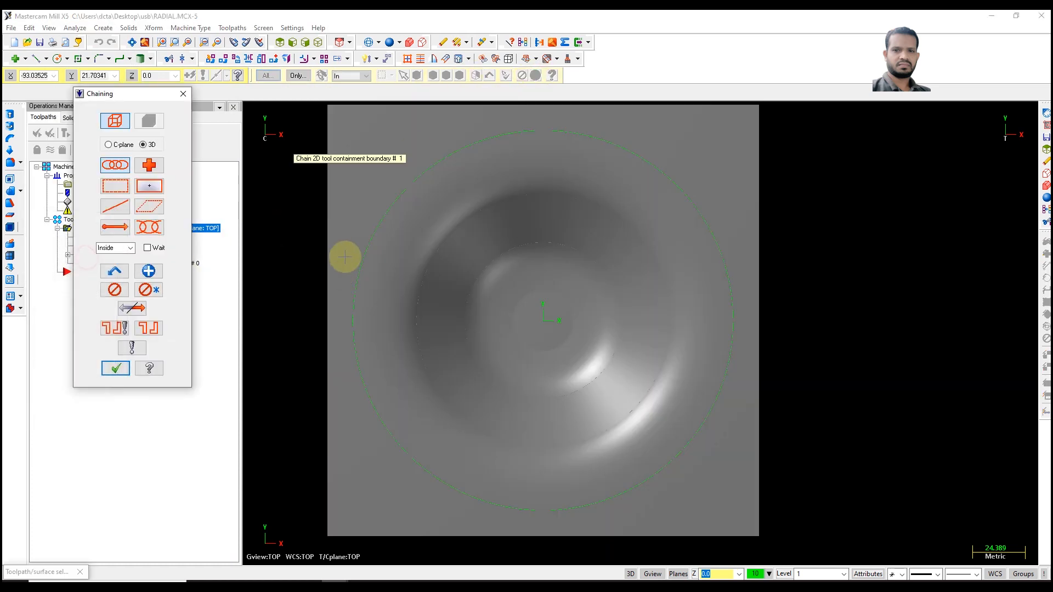
click(367, 245)
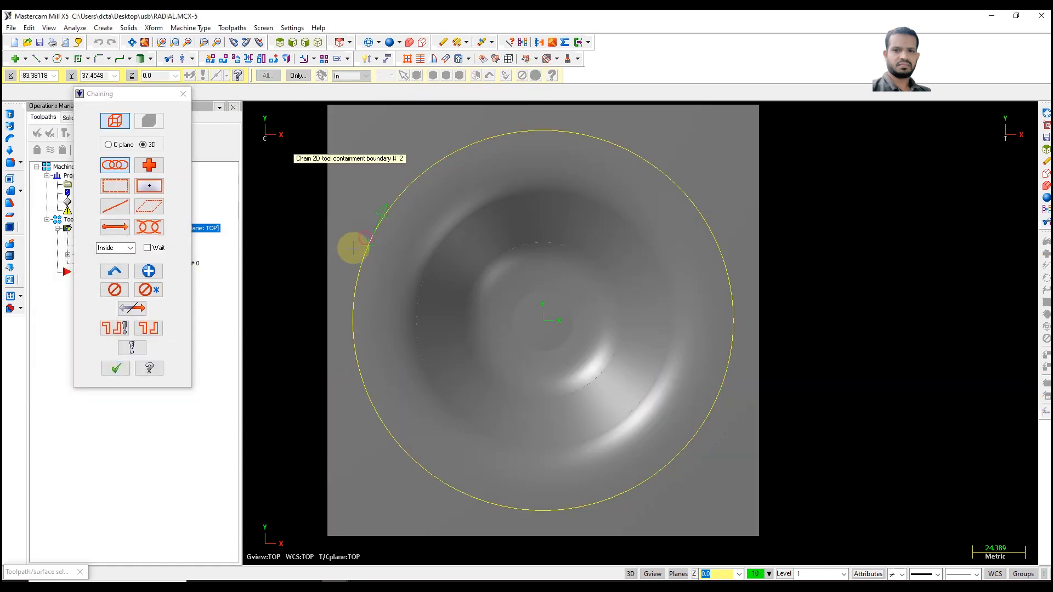
click(113, 372)
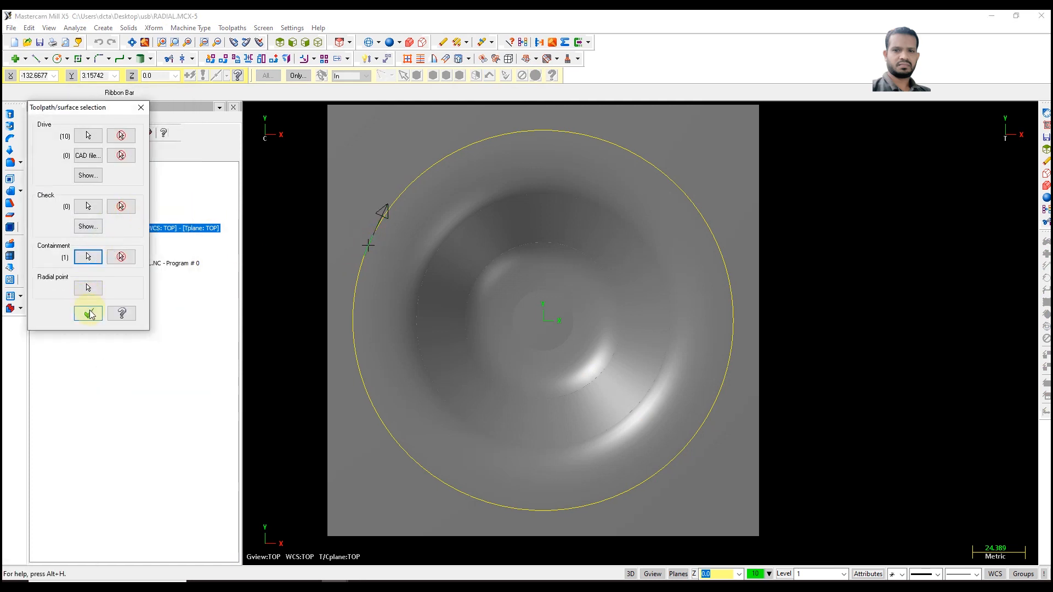
click(89, 313)
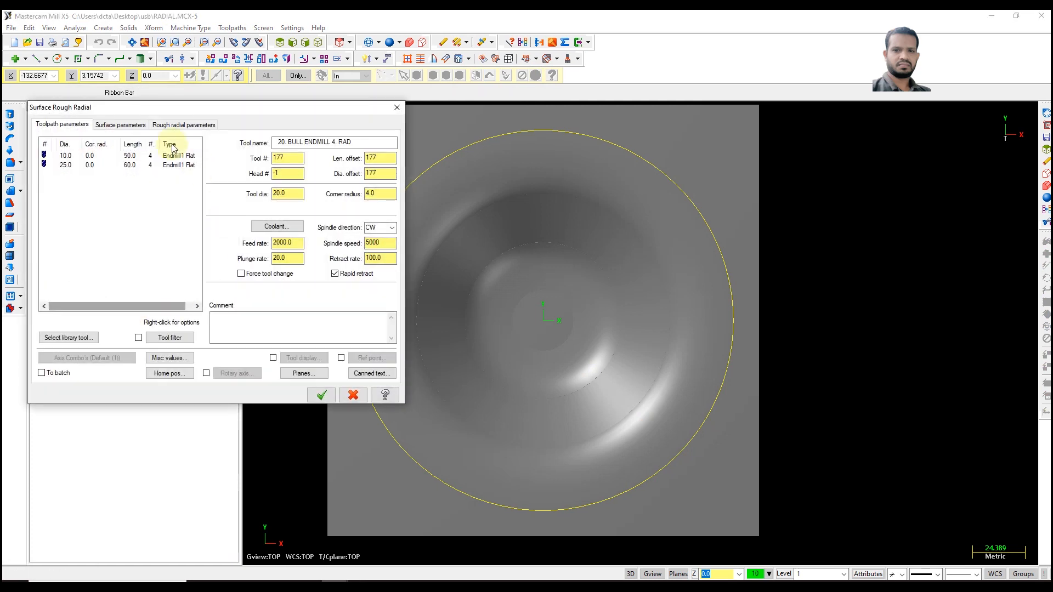
Turn off rapid retract and load the 12 mm flat endmill, tool 221, from the MILL_MM tool library
click(95, 157)
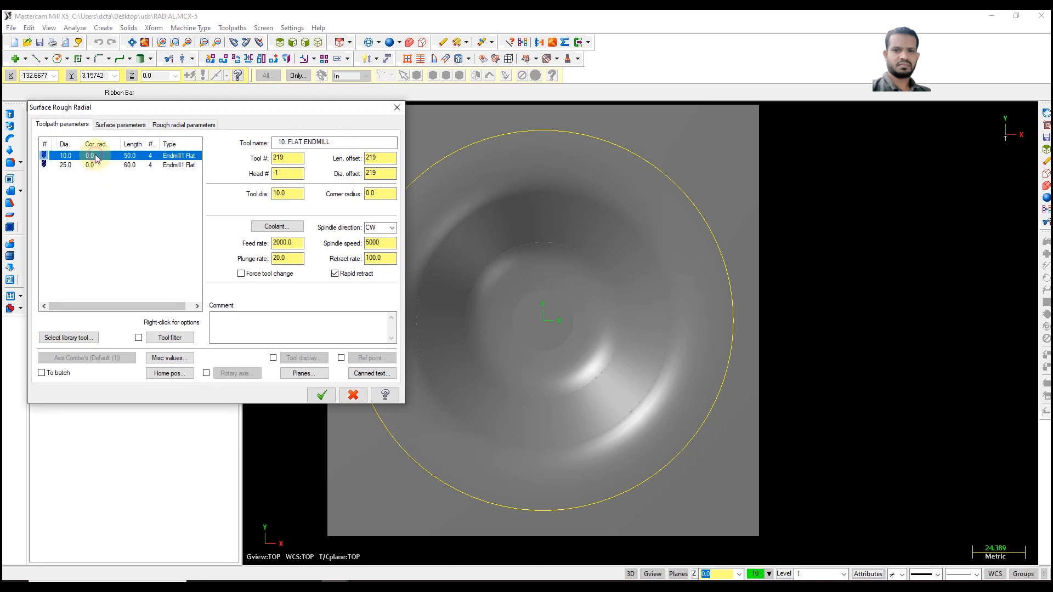
click(335, 274)
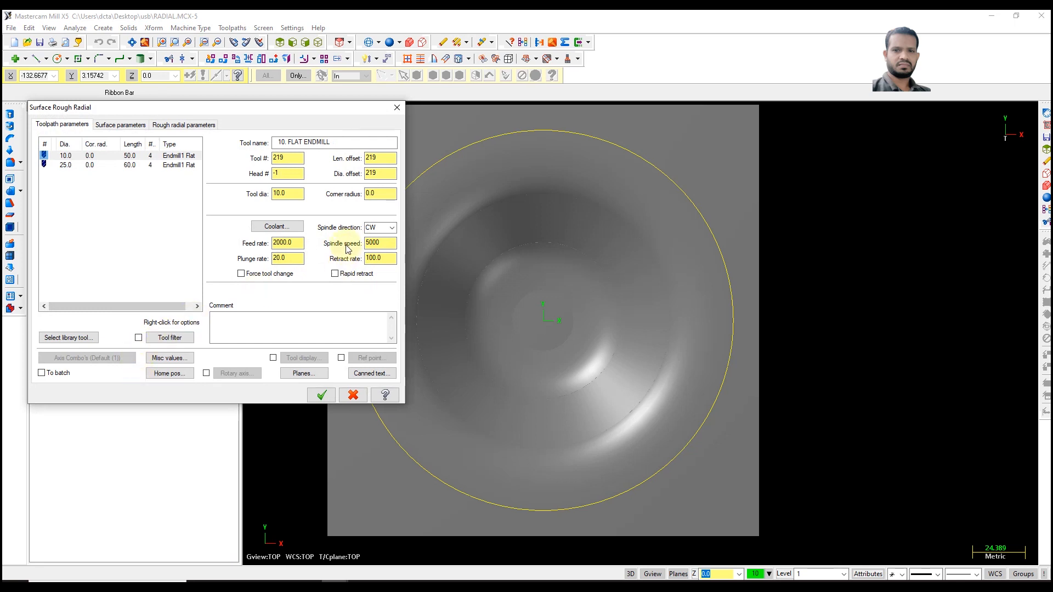
click(85, 338)
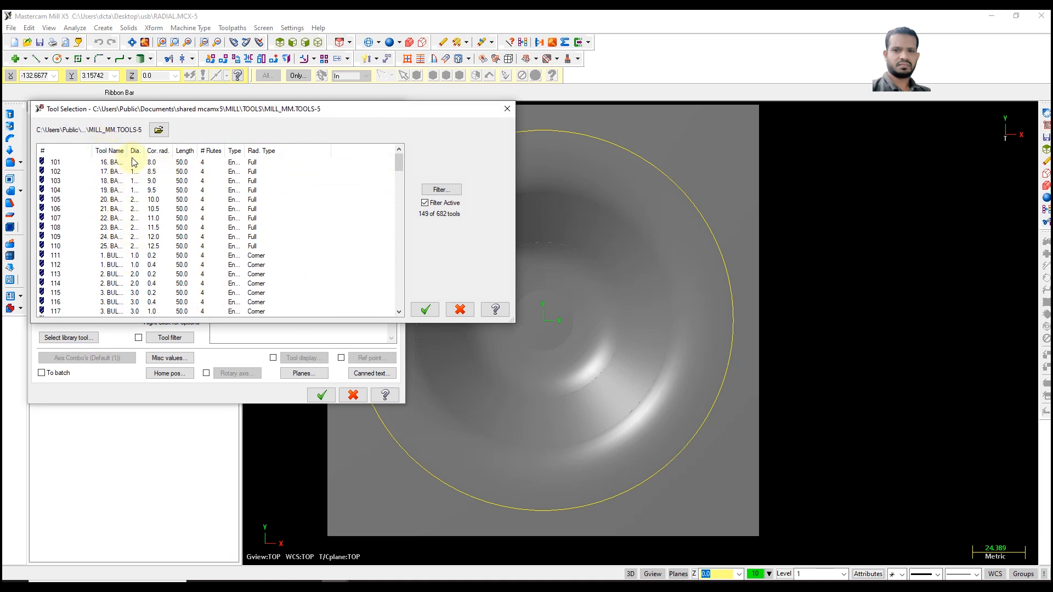
drag(125, 148, 200, 150)
scroll(183, 293, down, 20)
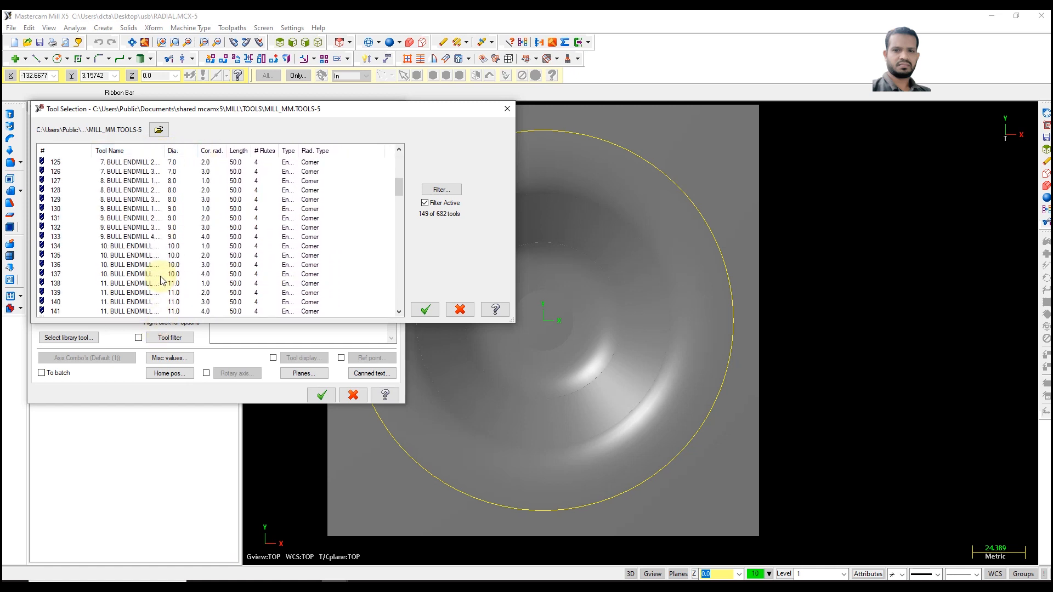
scroll(162, 276, down, 20)
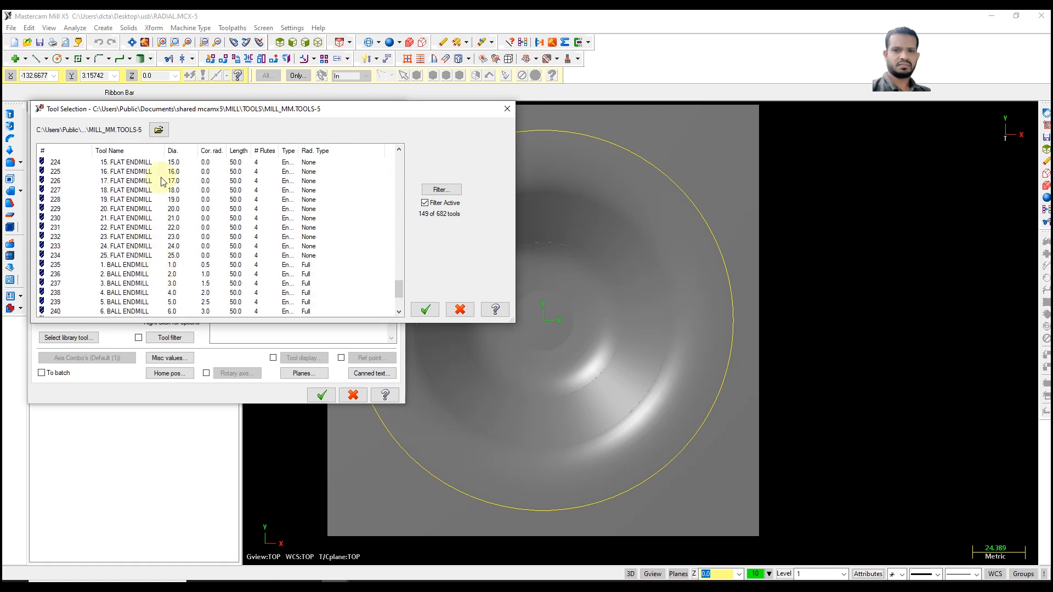
scroll(165, 205, up, 1)
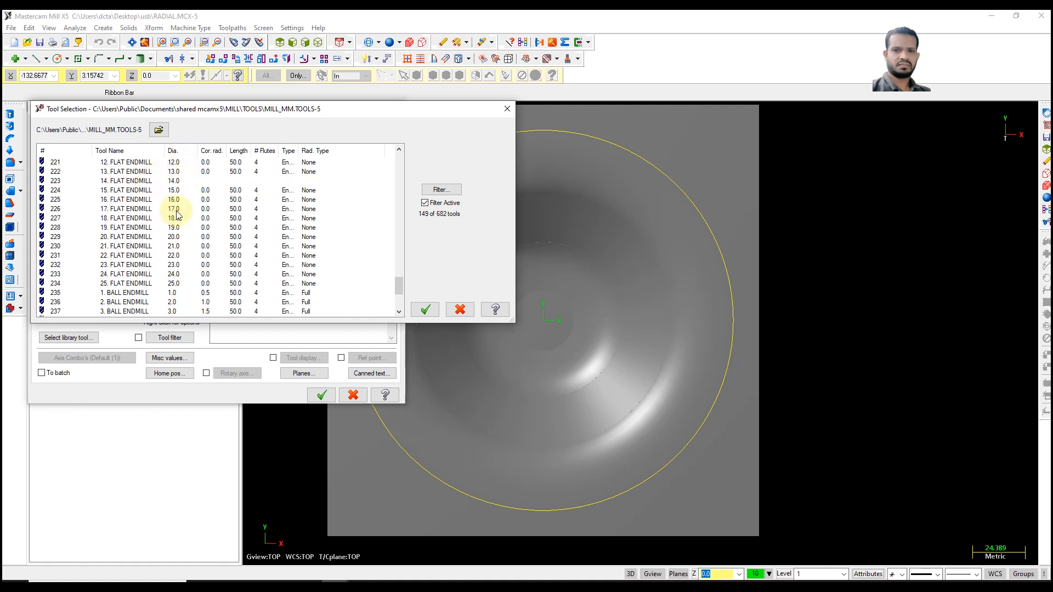
click(177, 162)
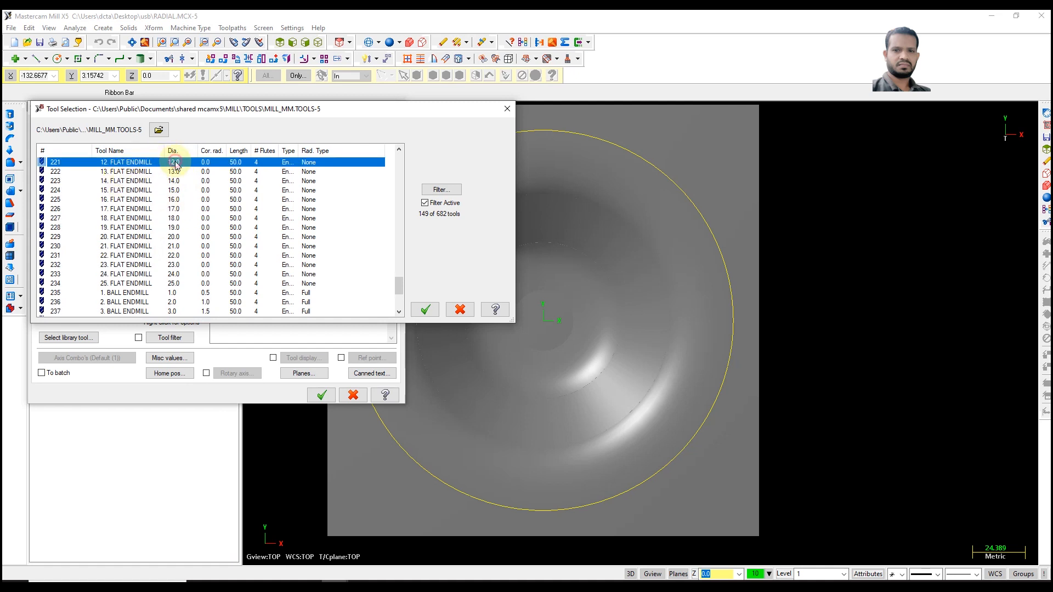
click(425, 309)
Set the feed rate to 1000, spindle speed to 2500, plunge rate to 15 and retract rate to 150
drag(298, 243, 249, 247)
text(1000)
key(Tab)
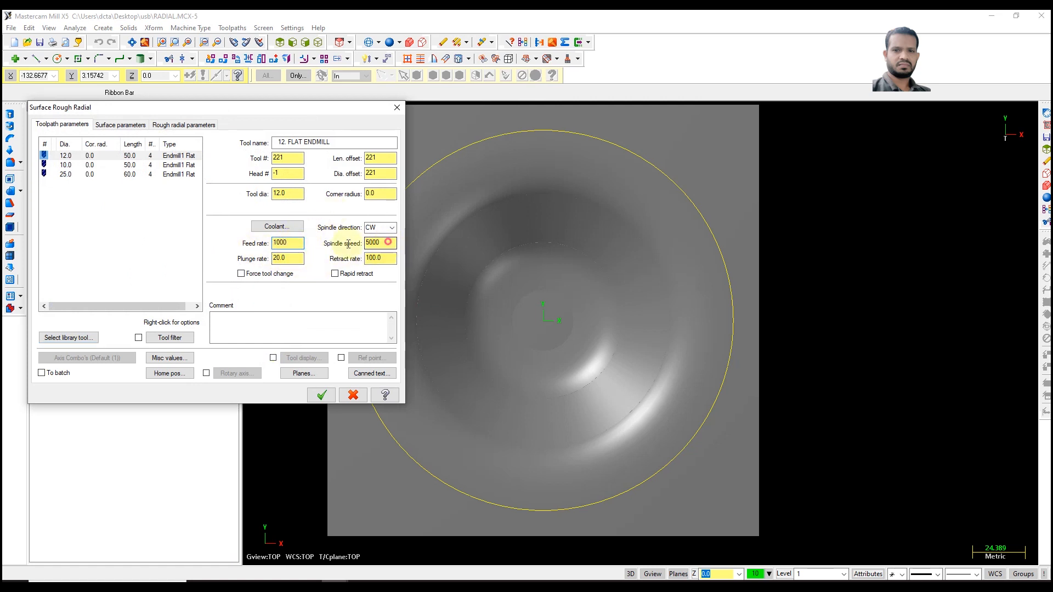
text(2)
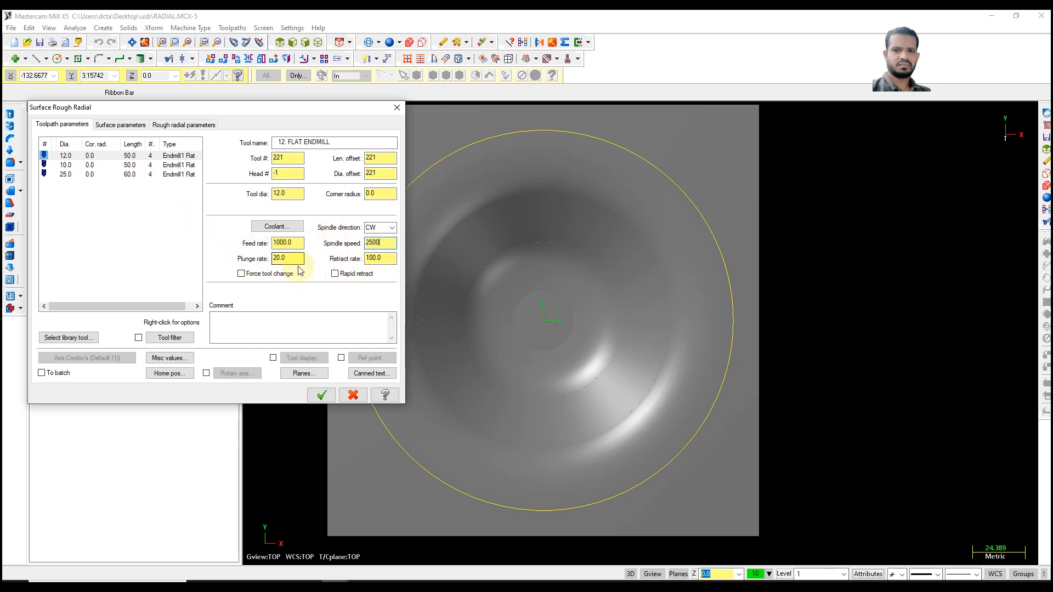
key(Tab)
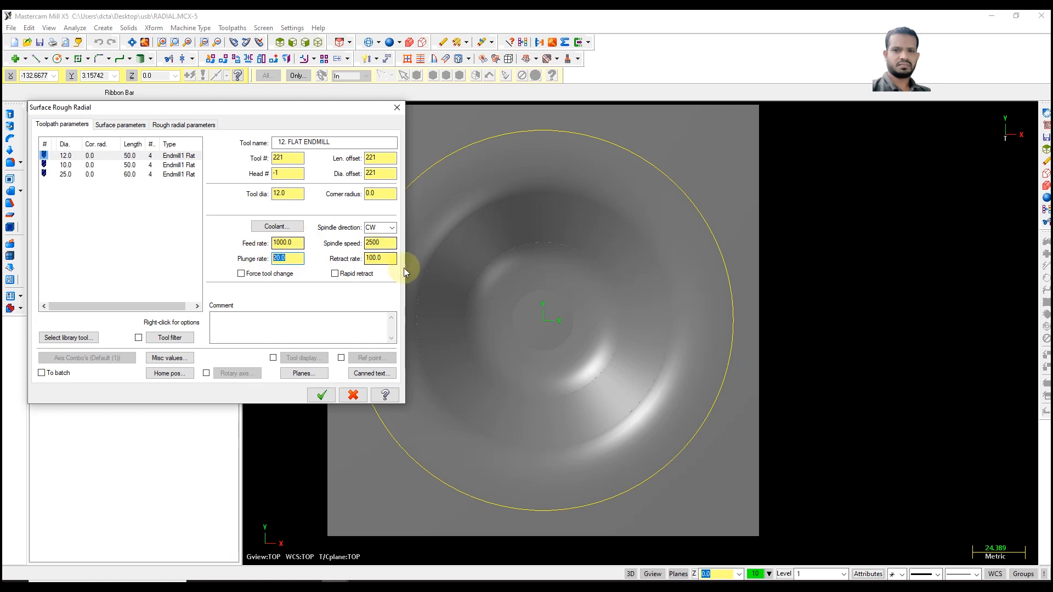
click(385, 256)
text(150)
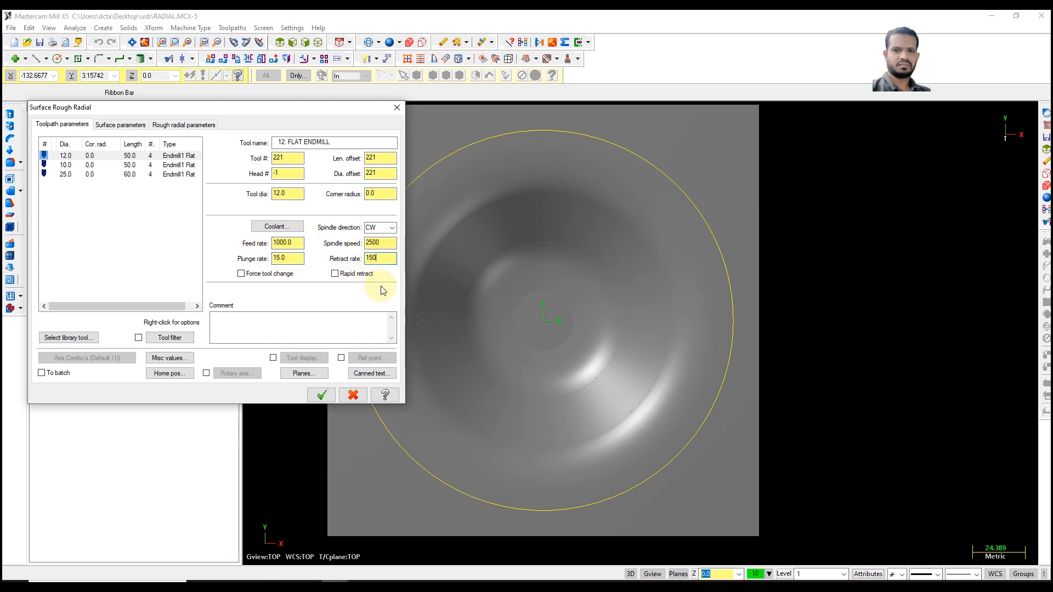
Set an absolute clearance of 30, an absolute retract height of 10 and an incremental feed plane of 0.1
click(119, 126)
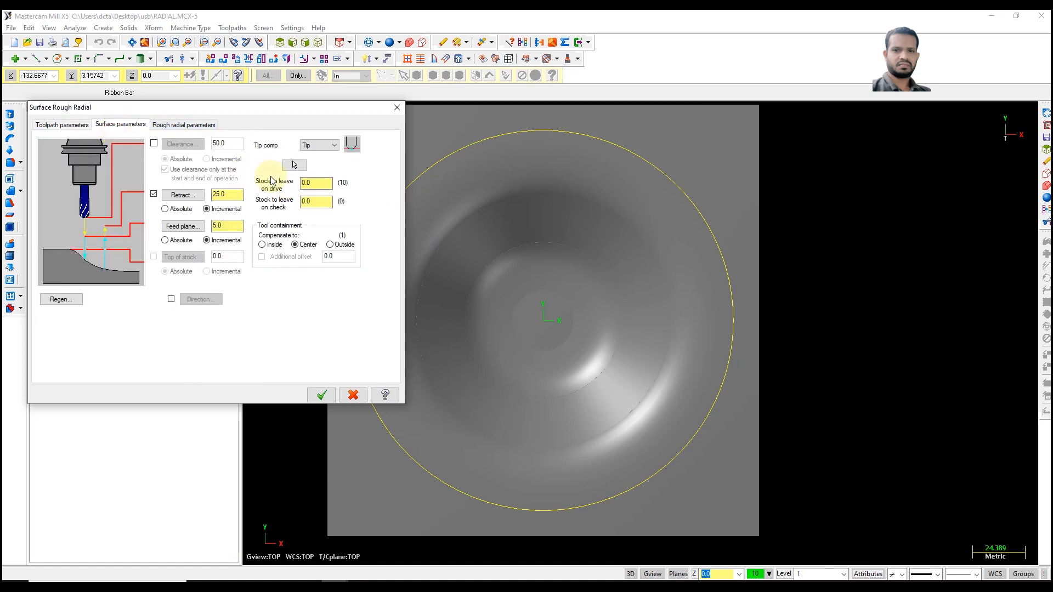
click(154, 144)
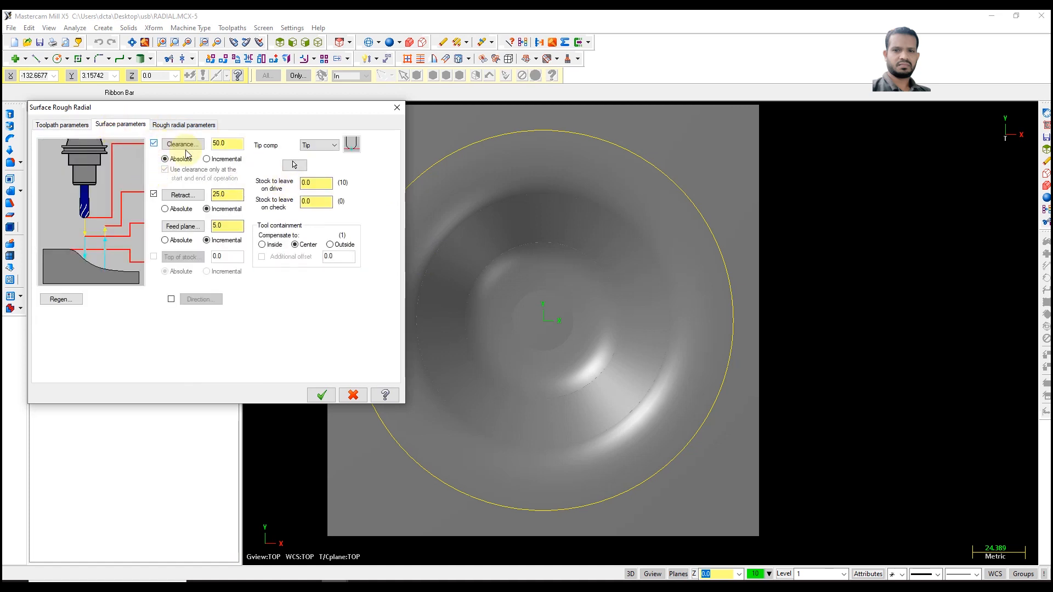
double_click(225, 143)
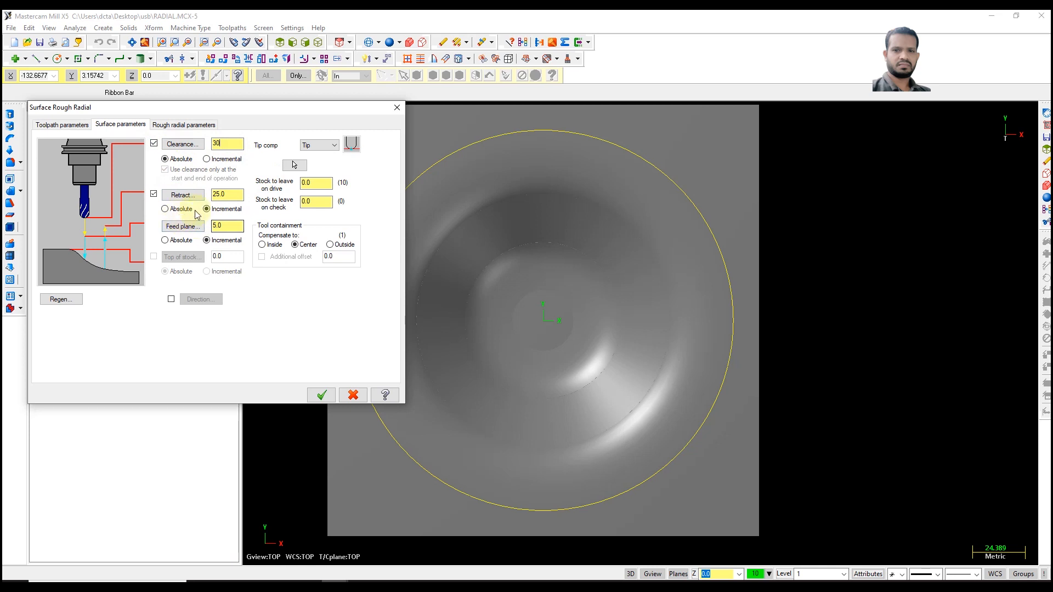
click(165, 209)
double_click(225, 194)
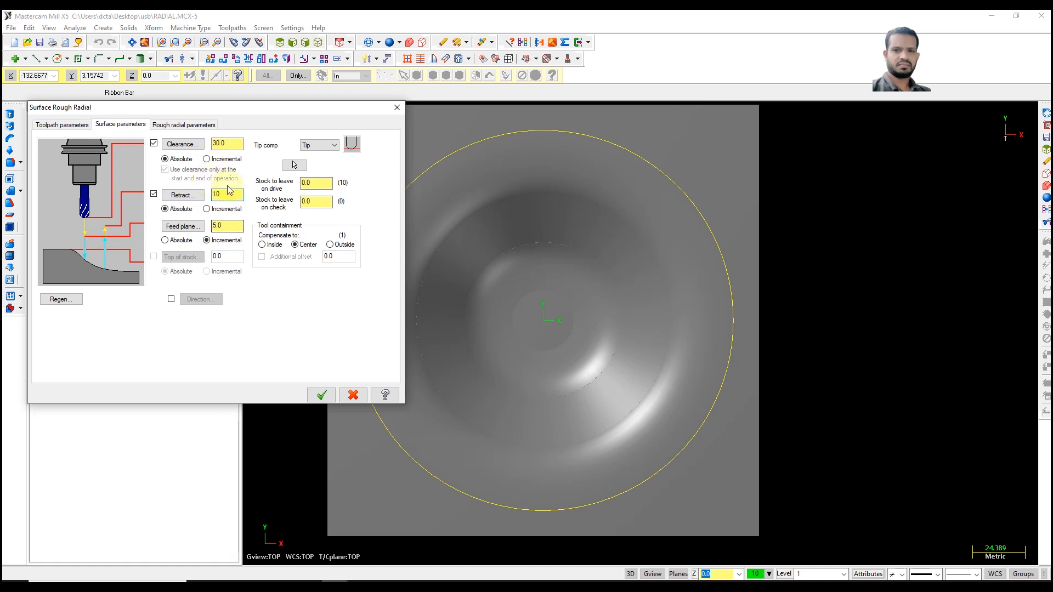
click(233, 226)
double_click(232, 227)
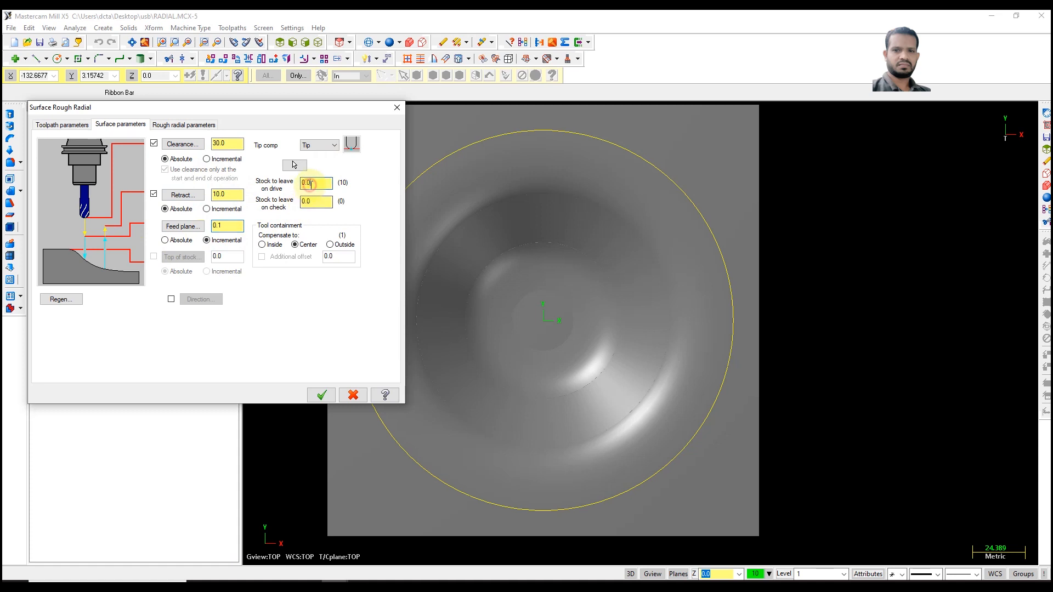
Set the radial roughing max stepdown to 0.1, maximum angle increment to 5 and start offset distance to 0
click(191, 125)
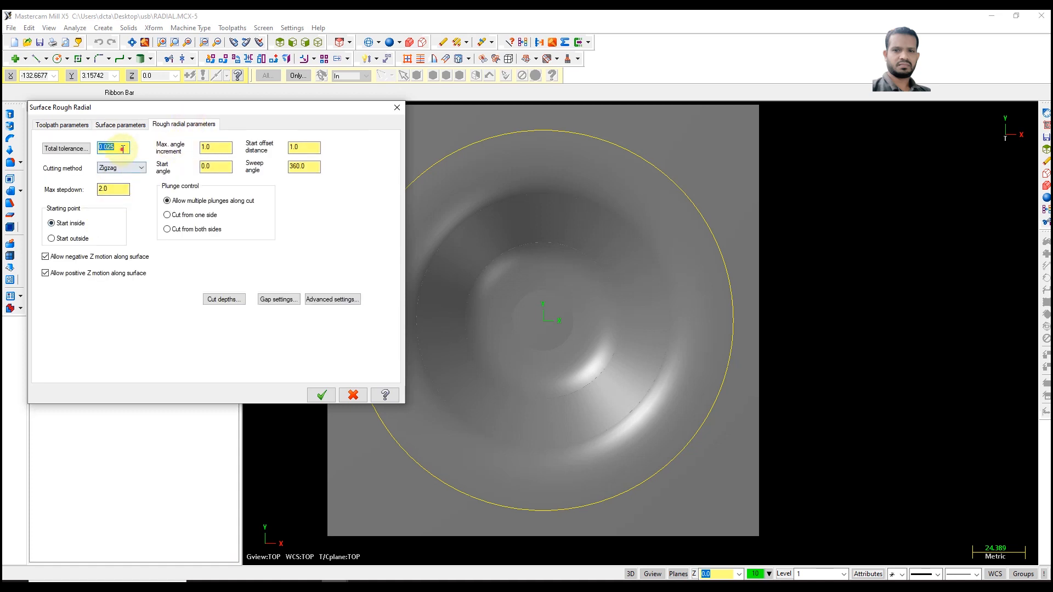
double_click(112, 188)
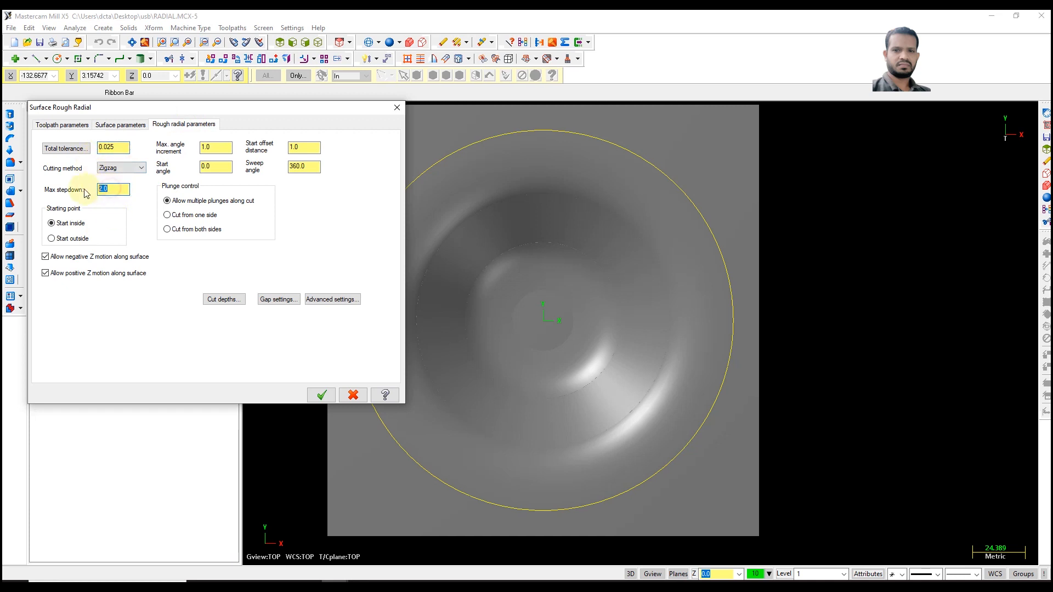
key(BackSpace)
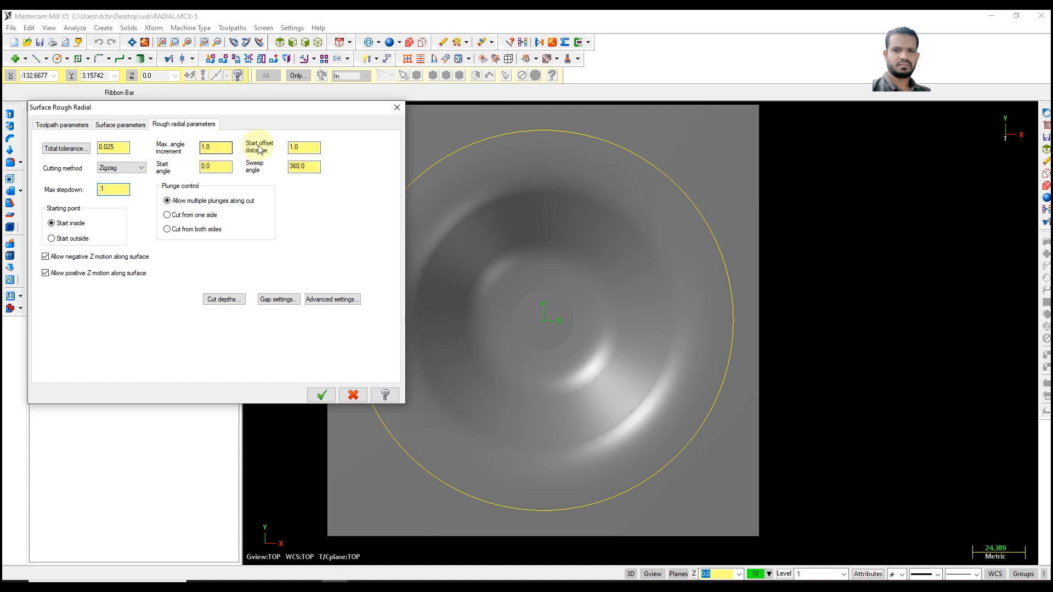
click(222, 152)
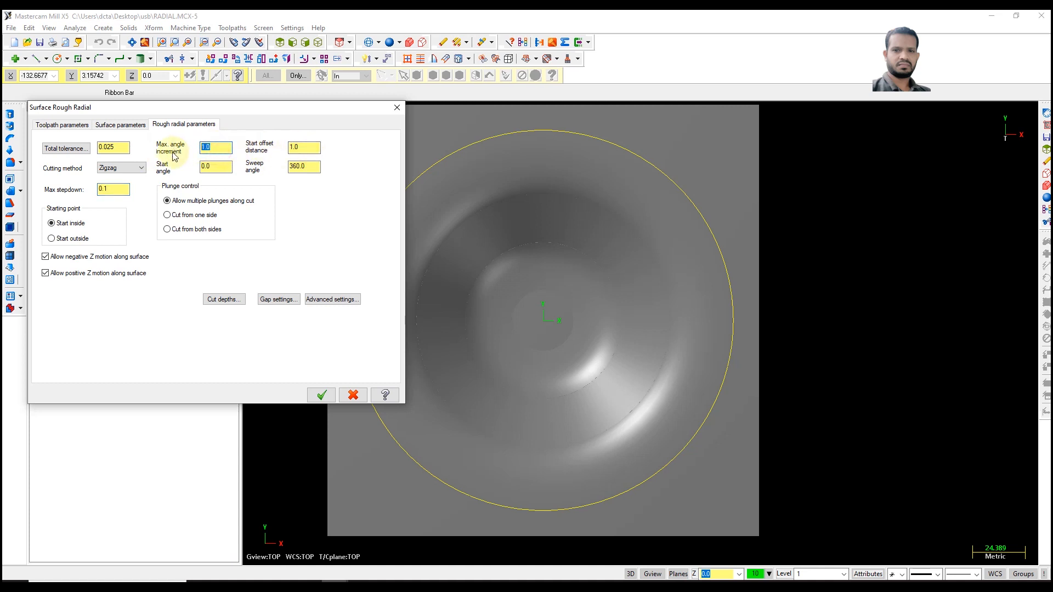
text(5)
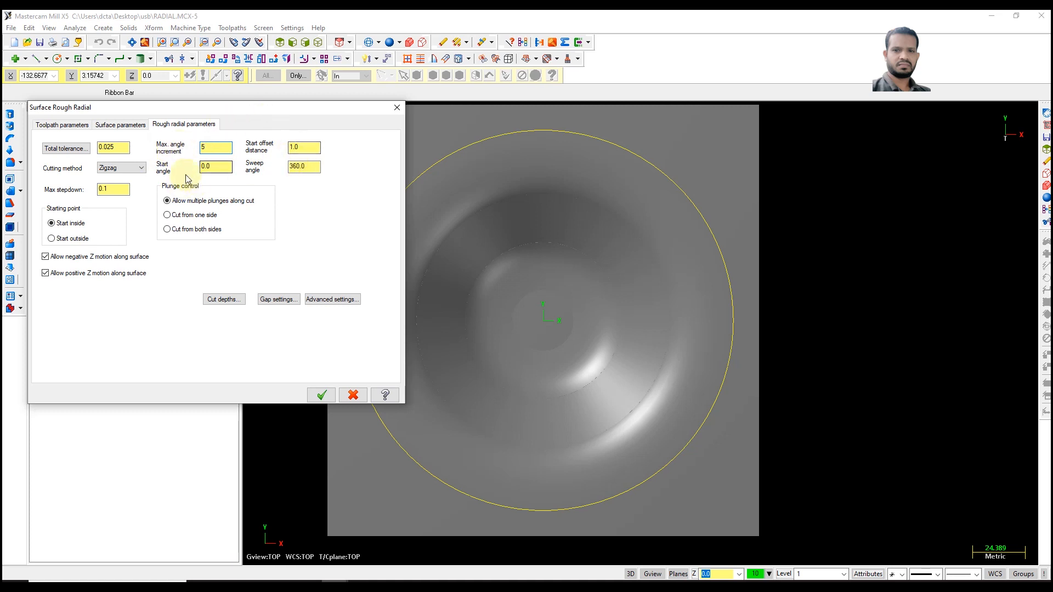
click(313, 147)
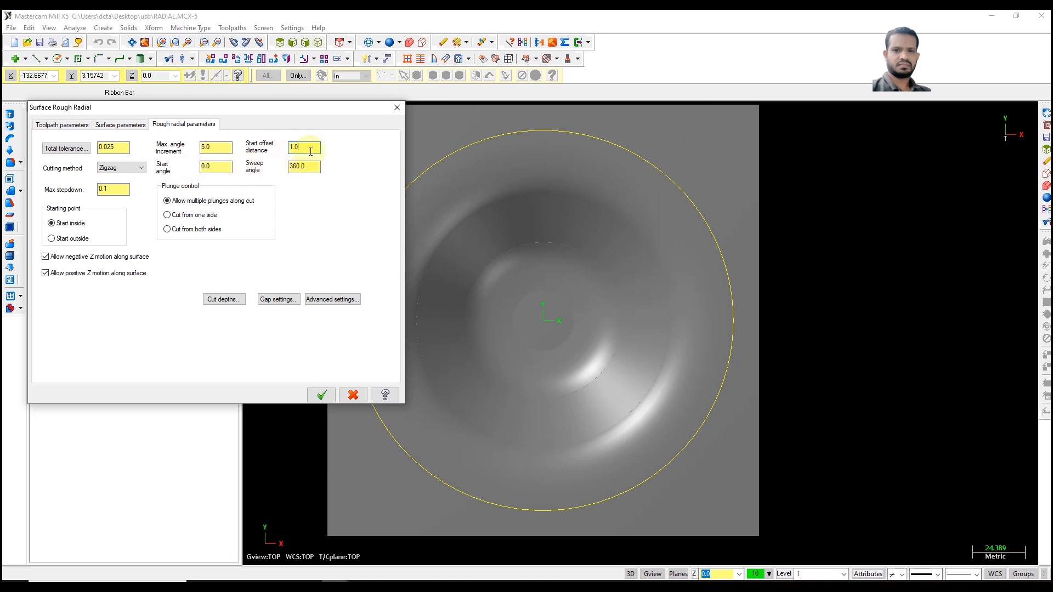
drag(310, 152, 263, 153)
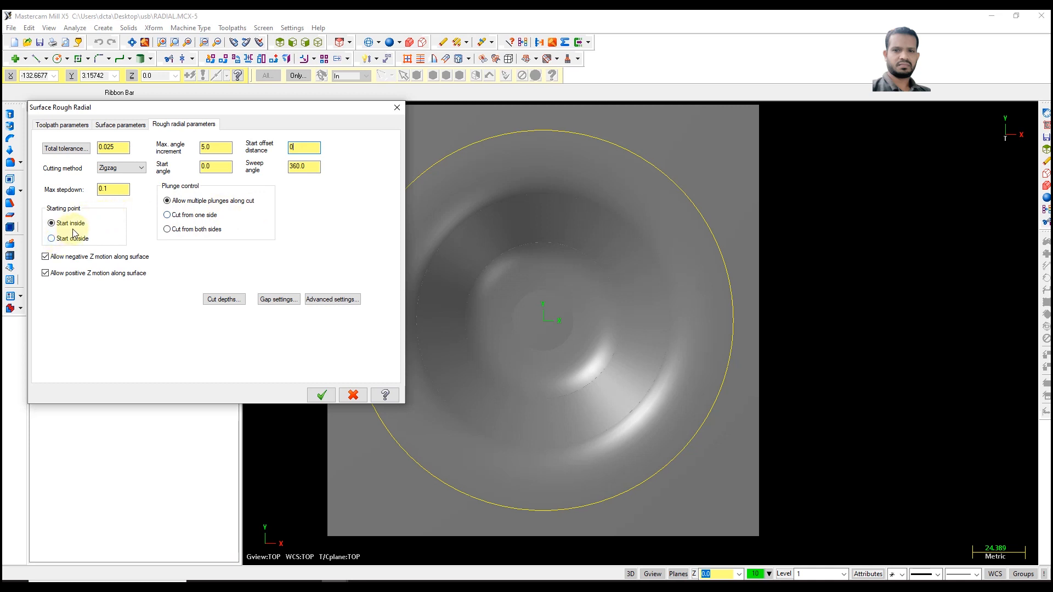
click(46, 272)
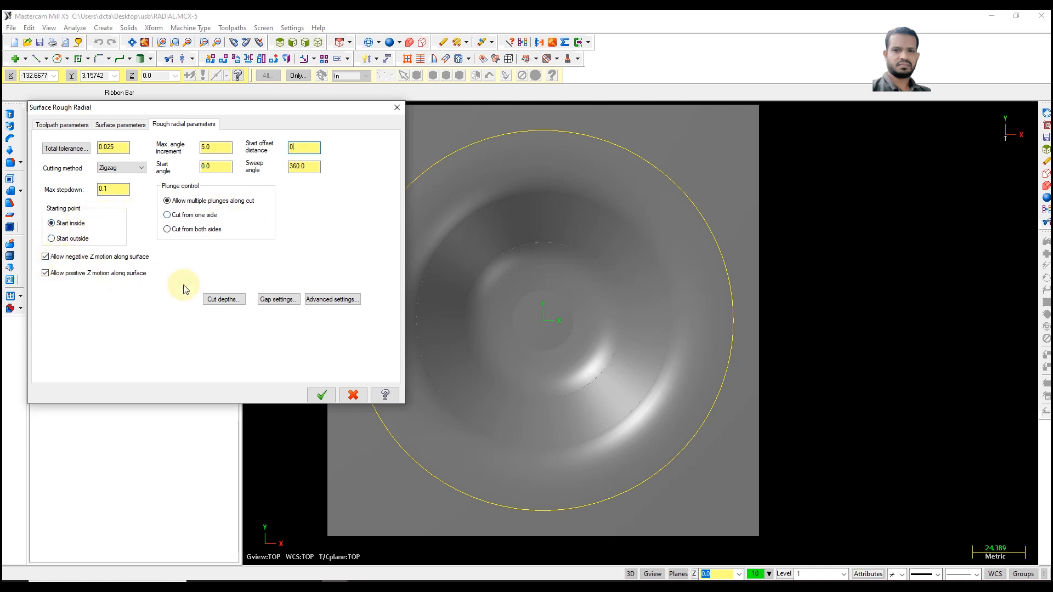
Set absolute cut depths with a minimum depth of -0.1 and a maximum depth of -15
click(224, 300)
click(90, 76)
drag(141, 135, 109, 136)
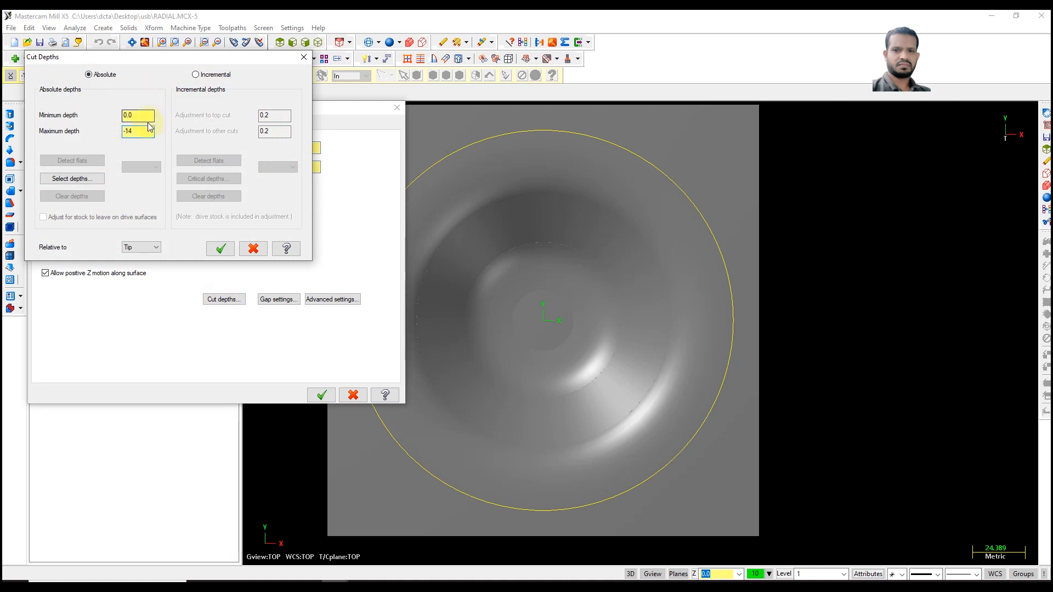
text(-)
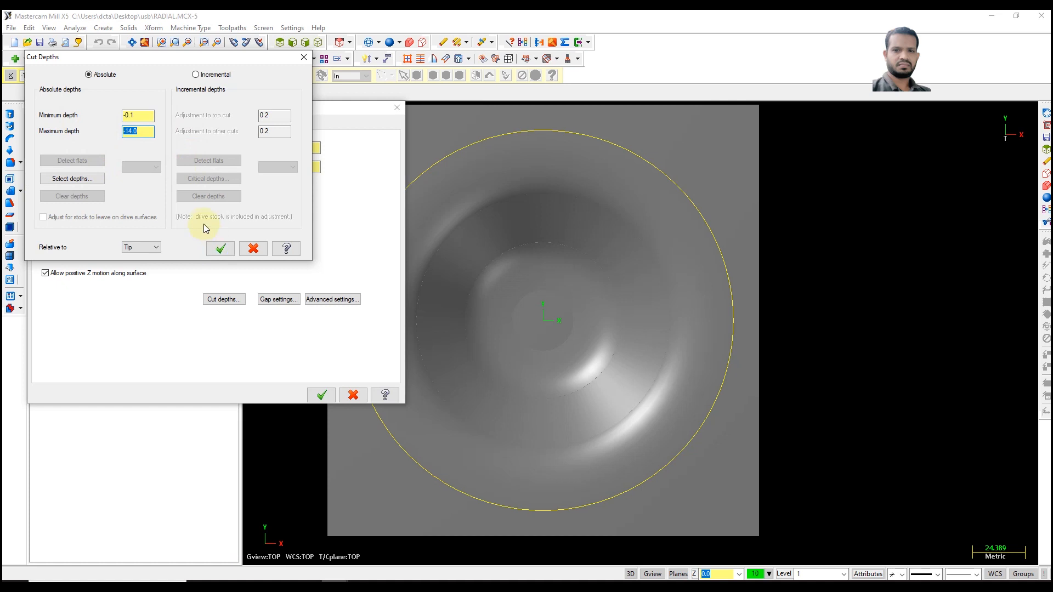
text(-15)
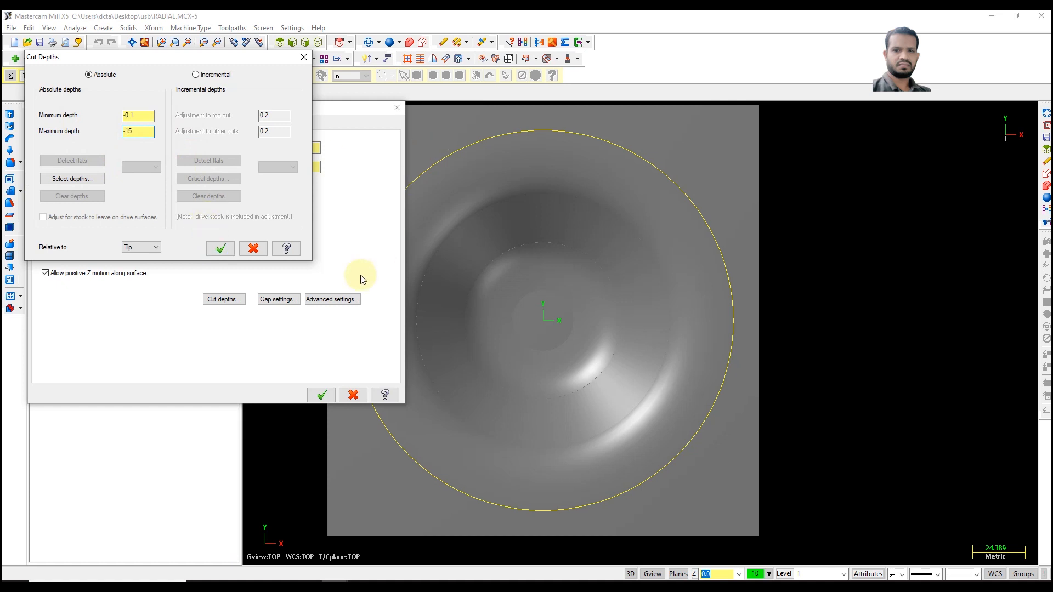
click(220, 248)
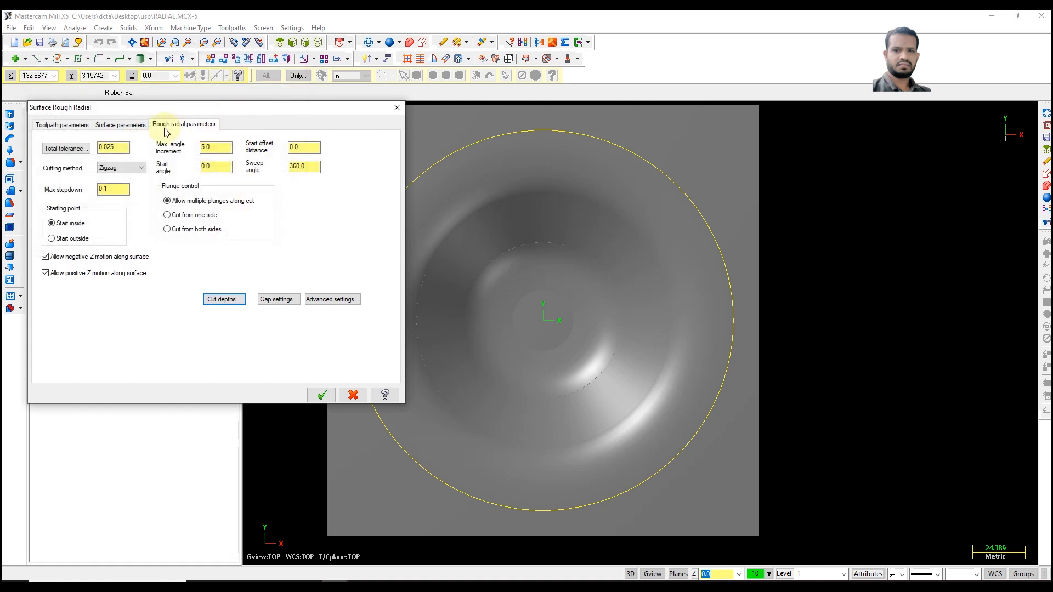
Edit the stock to leave on drive surfaces, and set gap motion to Smooth with Optimize cut order enabled
click(140, 128)
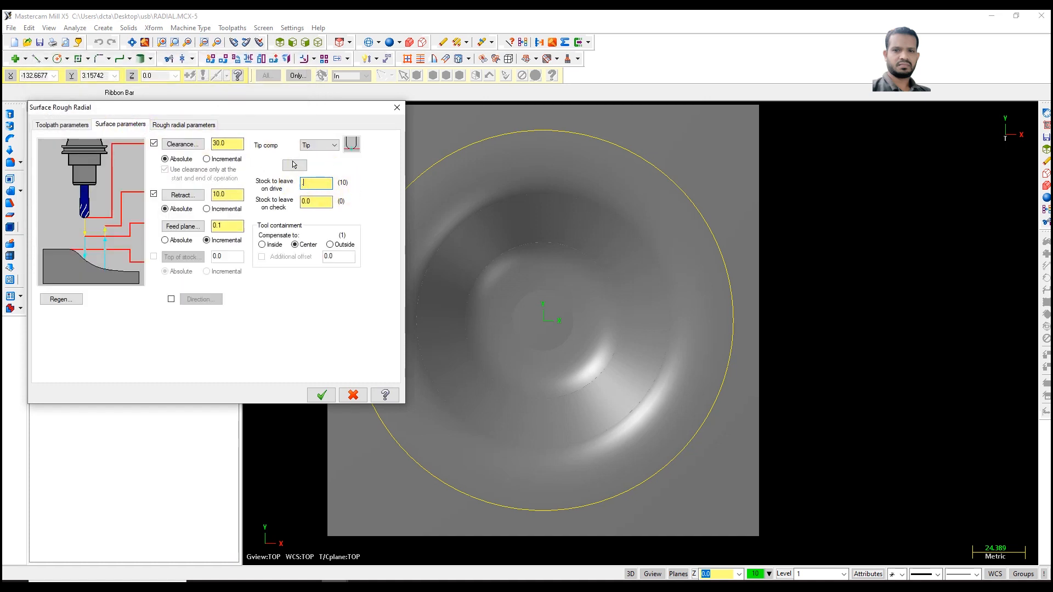
click(184, 125)
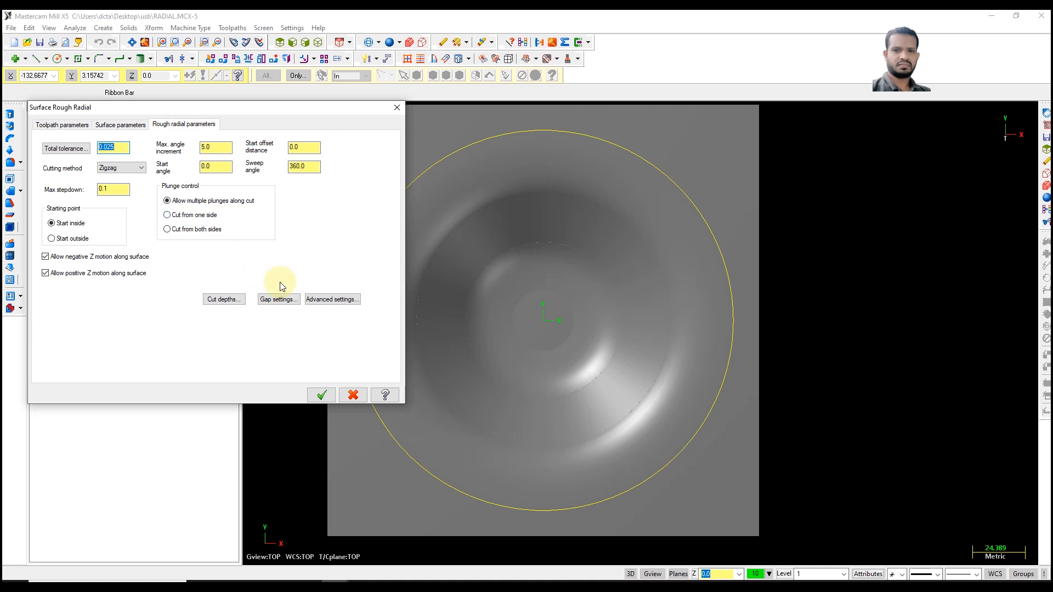
click(277, 306)
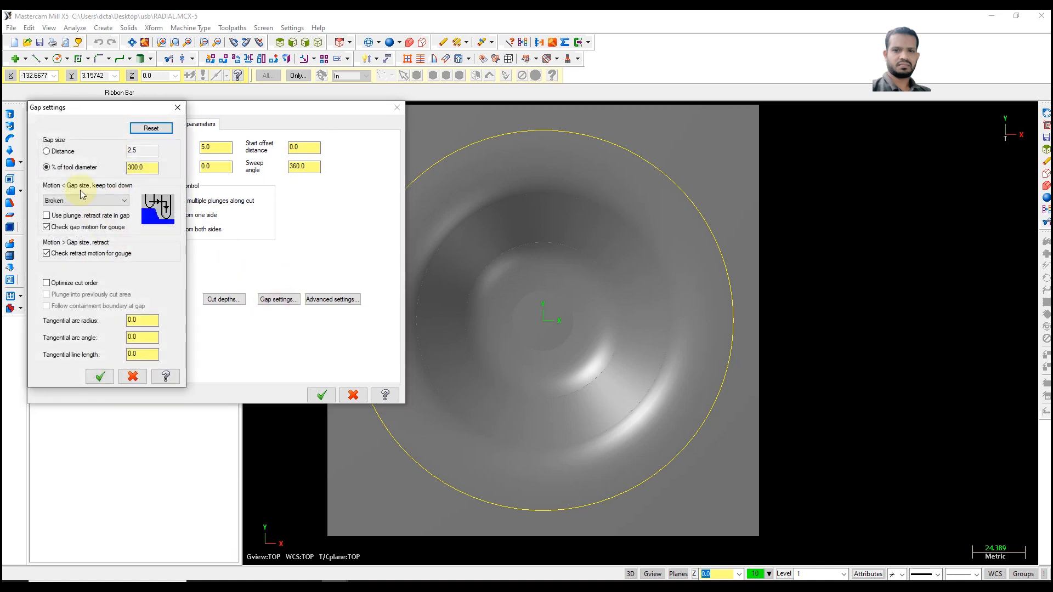
click(74, 202)
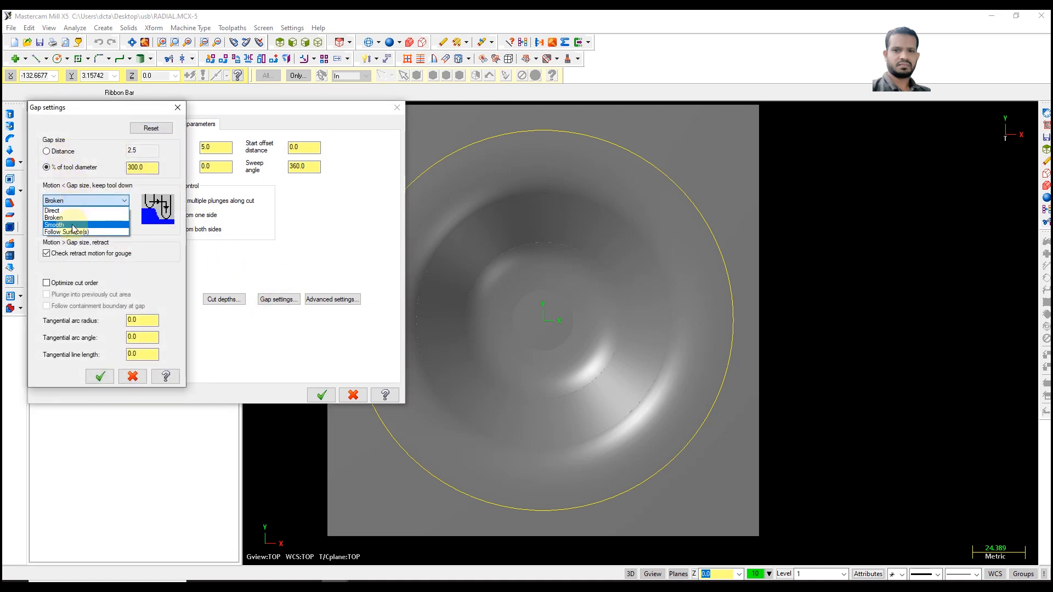
click(73, 224)
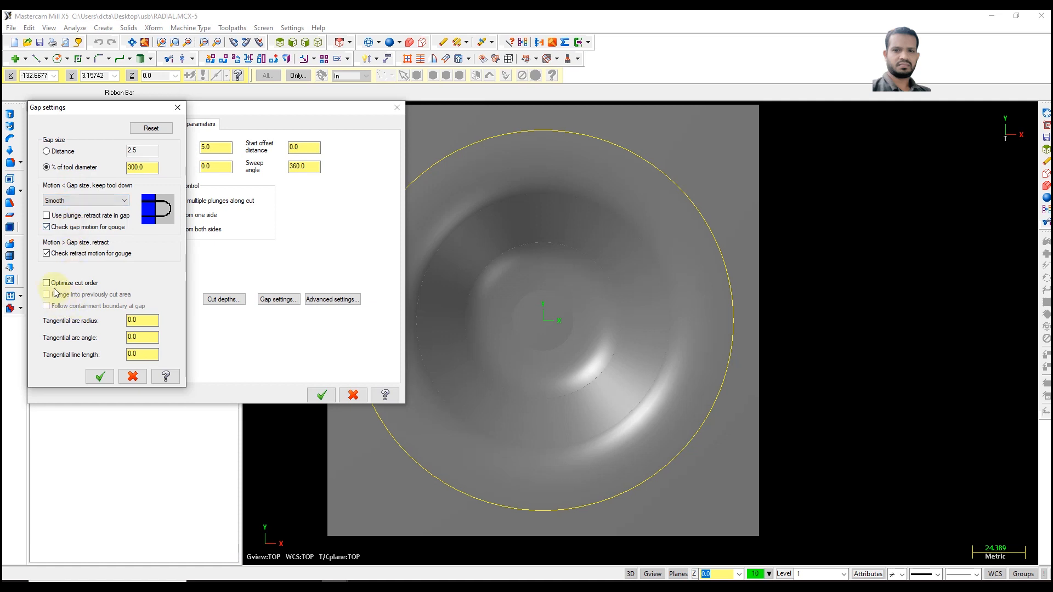
click(99, 377)
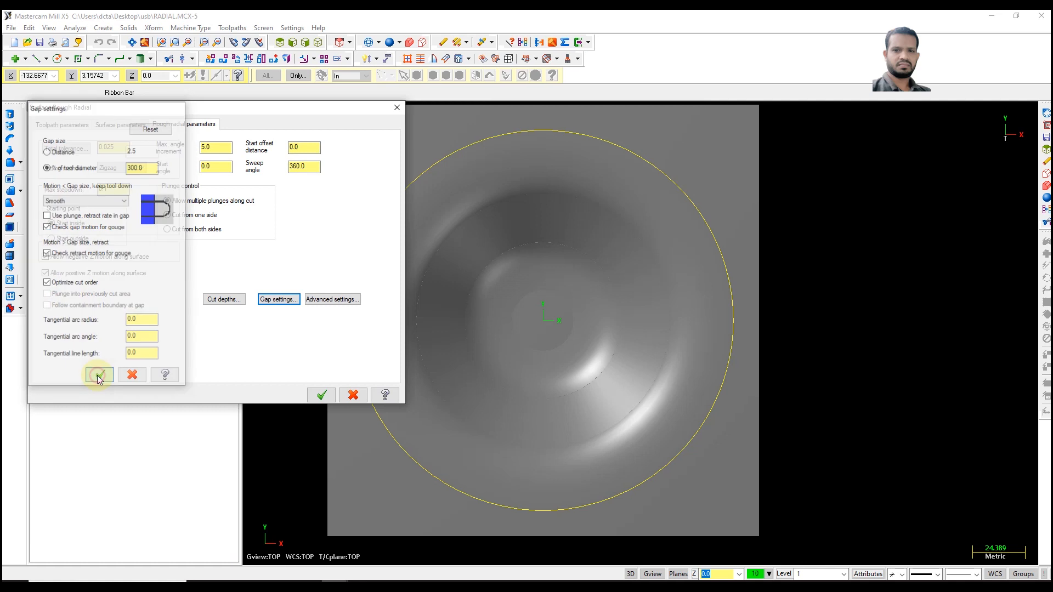
Accept the toolpath settings and generate the toolpath using the origin at the recess centre as the radial point
click(322, 396)
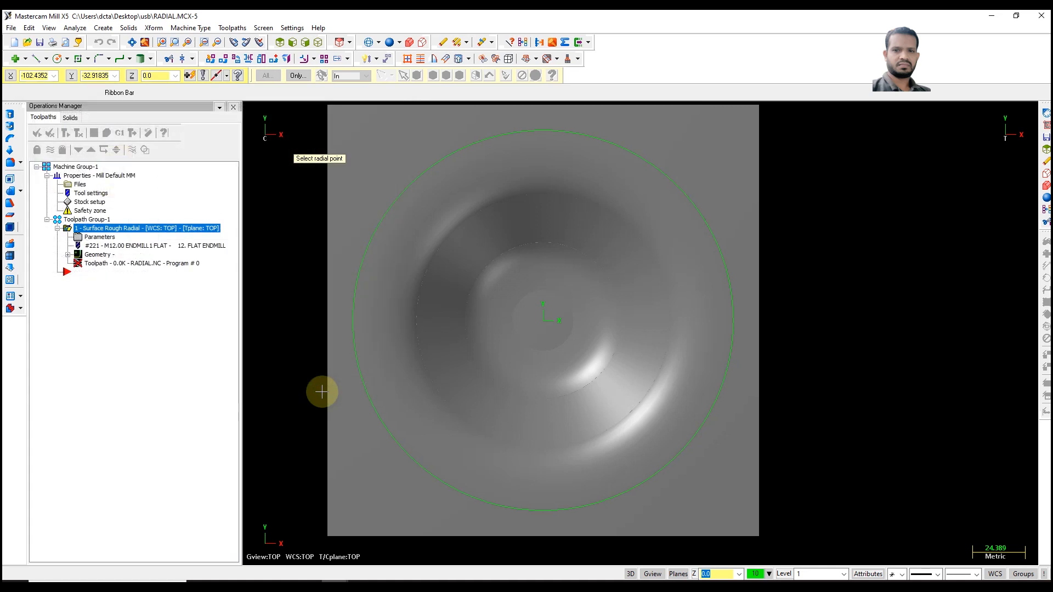
click(544, 321)
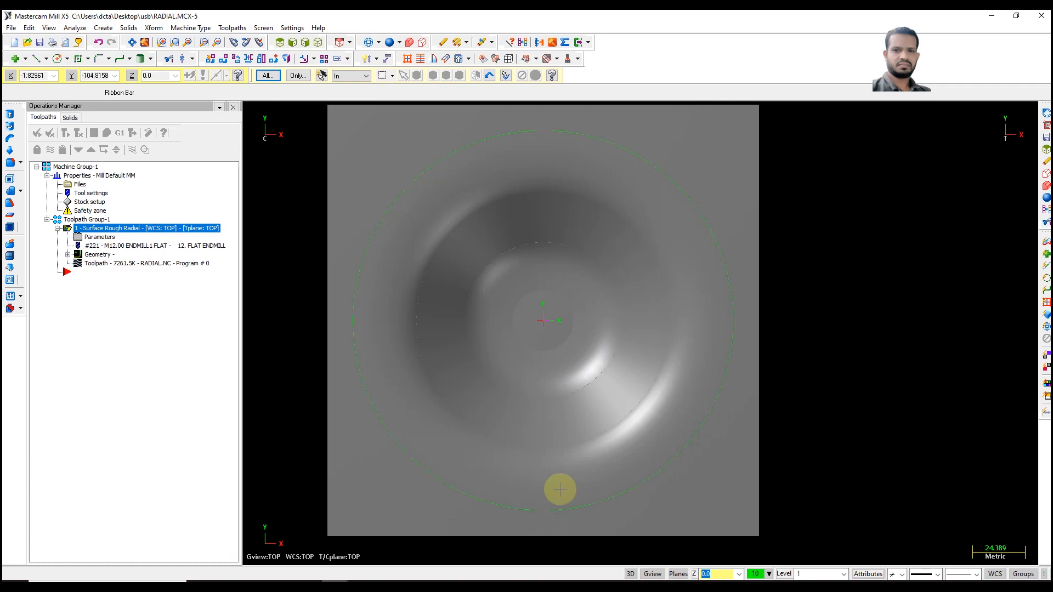
Examine the radial toolpath over the wireframe recess from several angles and in the shaded top view
scroll(548, 485, down, 3)
mouse_move(510, 424)
middle_down()
mouse_move(559, 363)
mouse_move(534, 347)
middle_up()
click(368, 42)
middle_drag(540, 310, 498, 394)
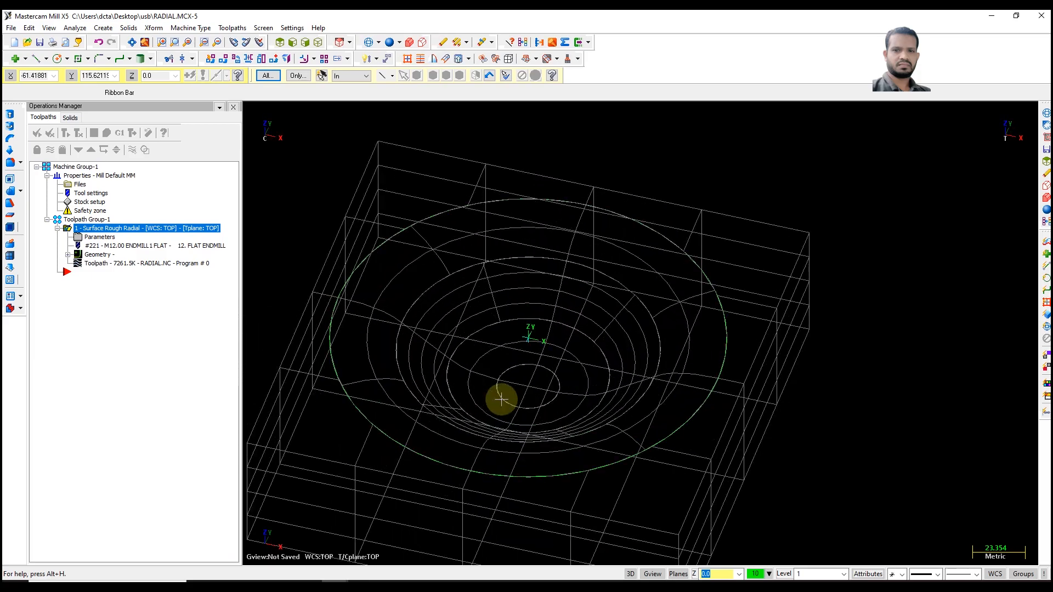
scroll(589, 267, up, 3)
scroll(588, 267, down, 4)
middle_drag(600, 301, 607, 325)
scroll(603, 306, up, 3)
scroll(609, 293, down, 1)
middle_drag(604, 279, 566, 405)
scroll(593, 300, up, 1)
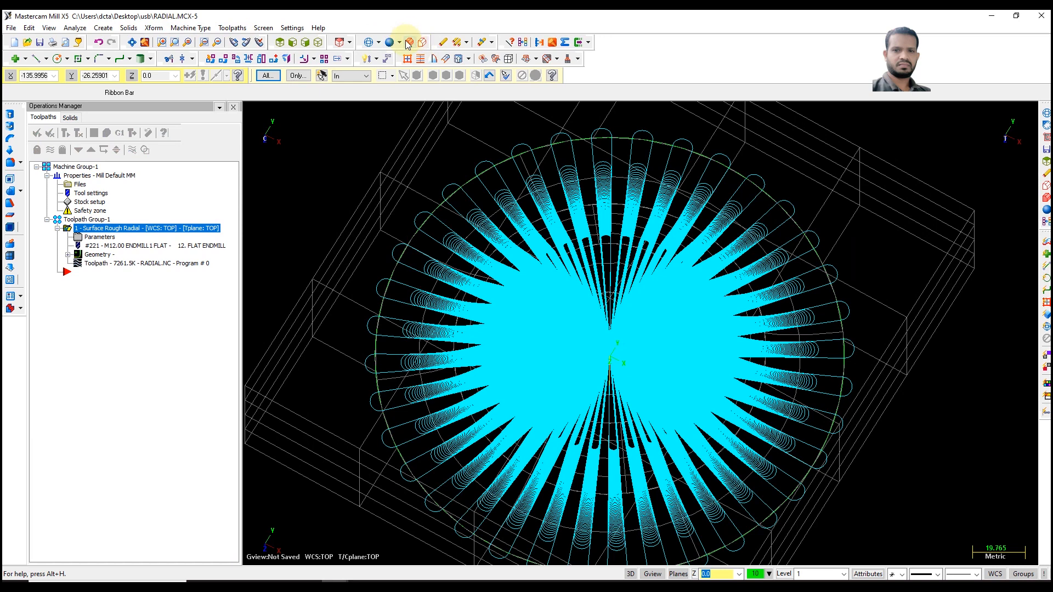
click(273, 43)
click(391, 44)
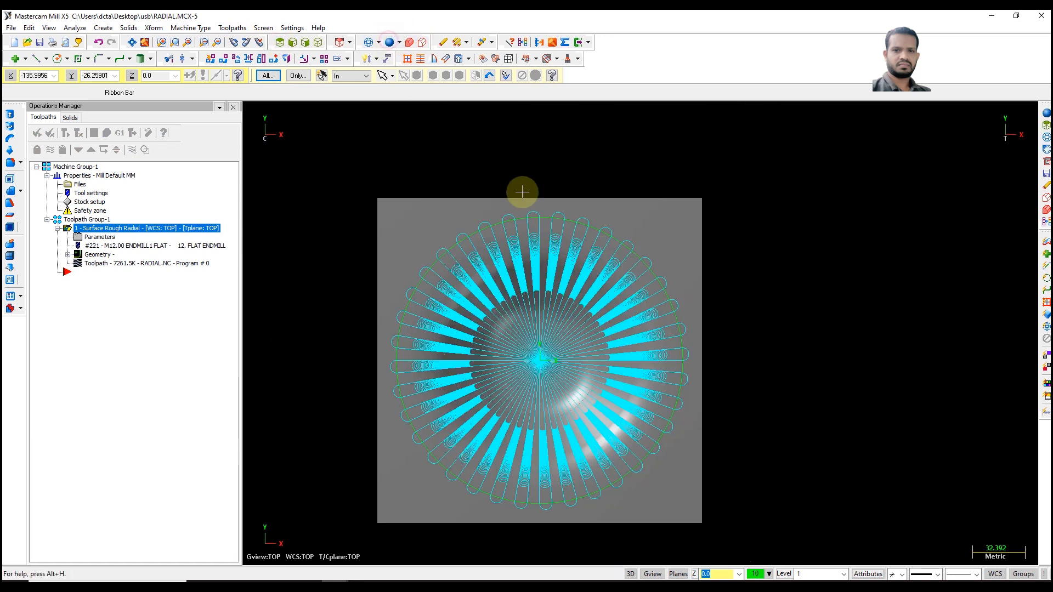
Hide the toolpath display and measure the depth of the flat floor at the recess centre with Analyze Dynamic
click(132, 151)
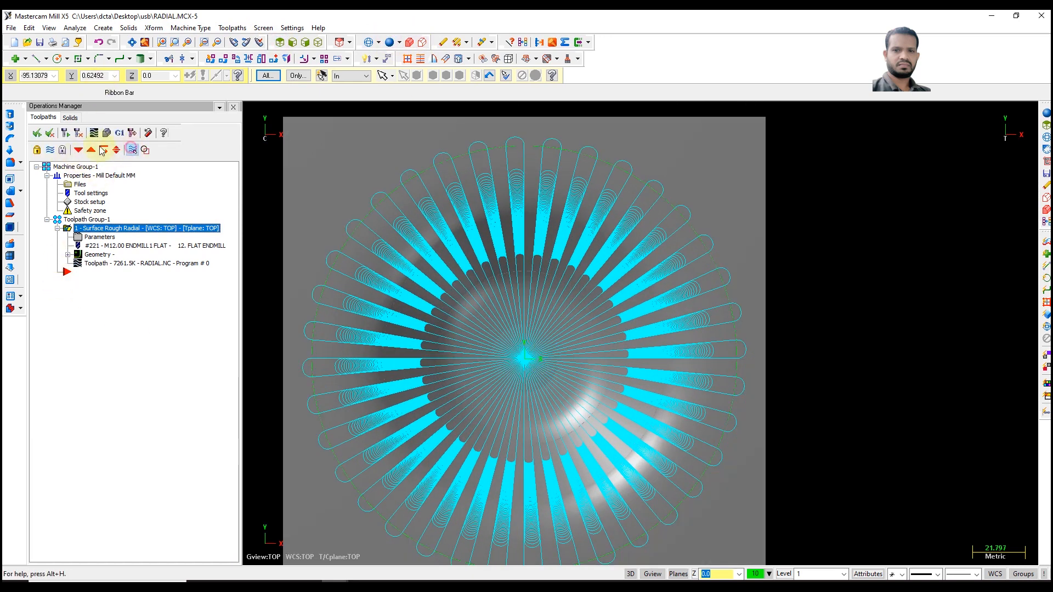
click(50, 151)
click(70, 29)
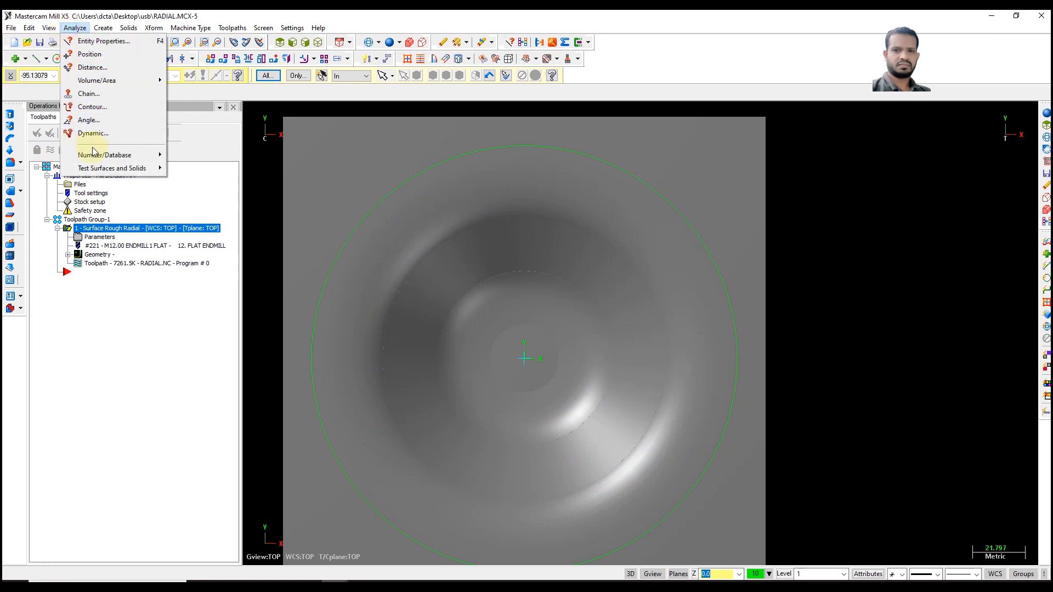
click(96, 134)
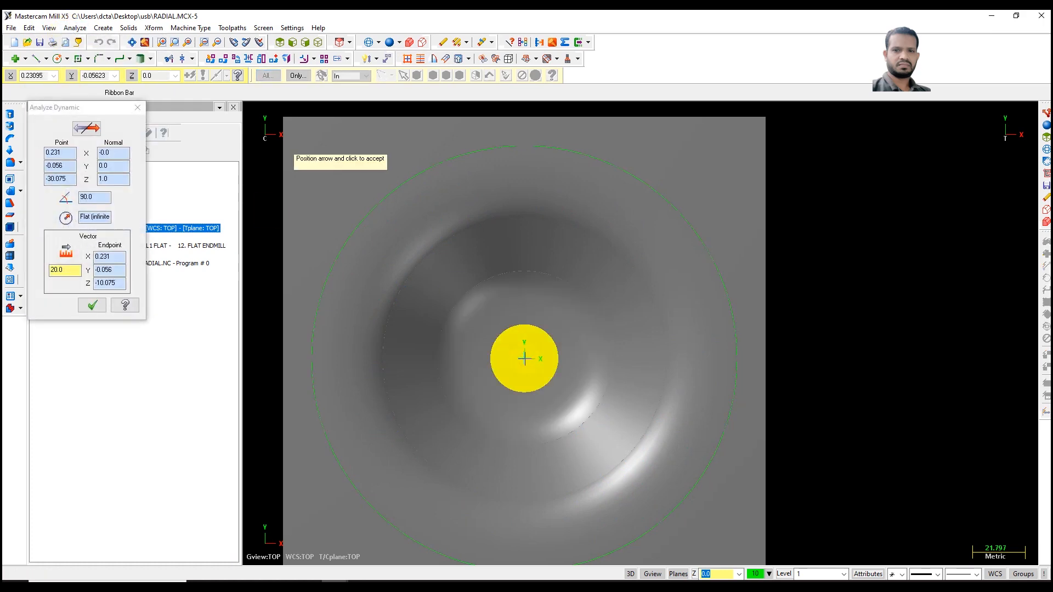
key(Escape)
key(Escape)
Enter a deeper negative maximum cut depth for the Surface Rough Radial operation and regenerate its toolpath
click(115, 239)
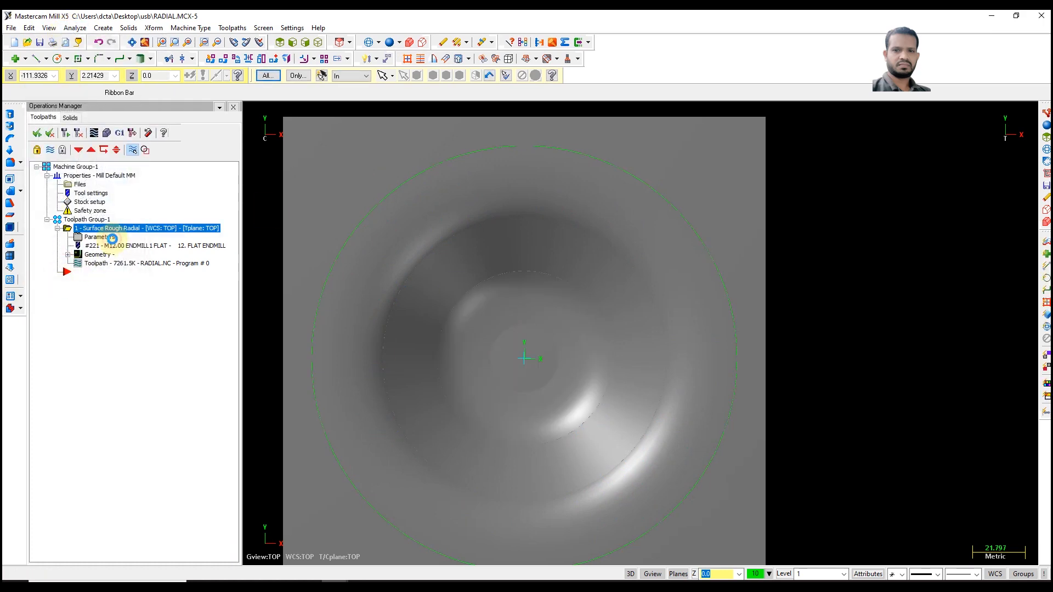
click(231, 299)
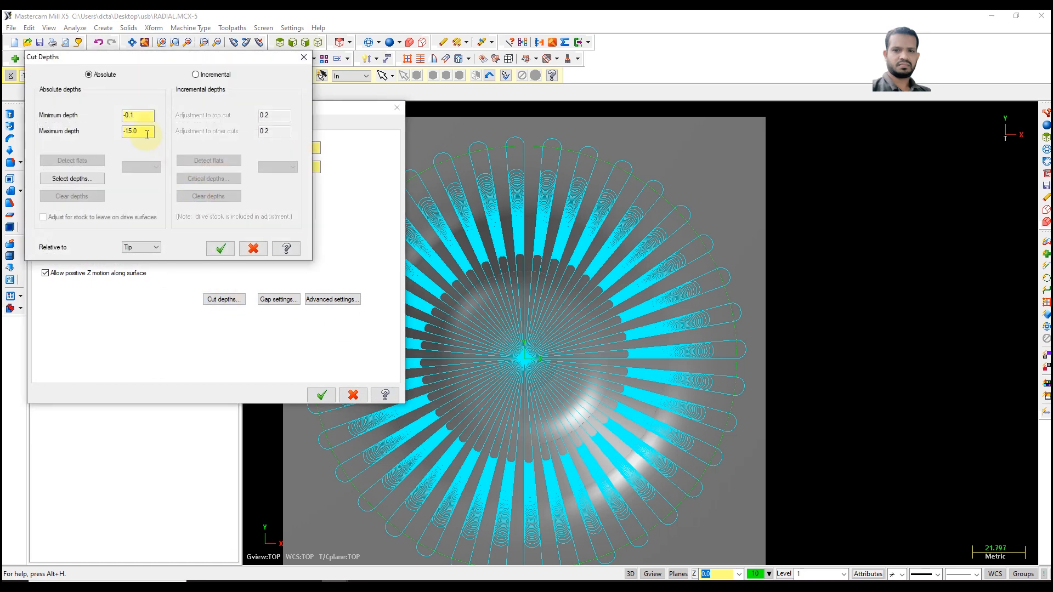
text(-)
click(220, 248)
click(321, 395)
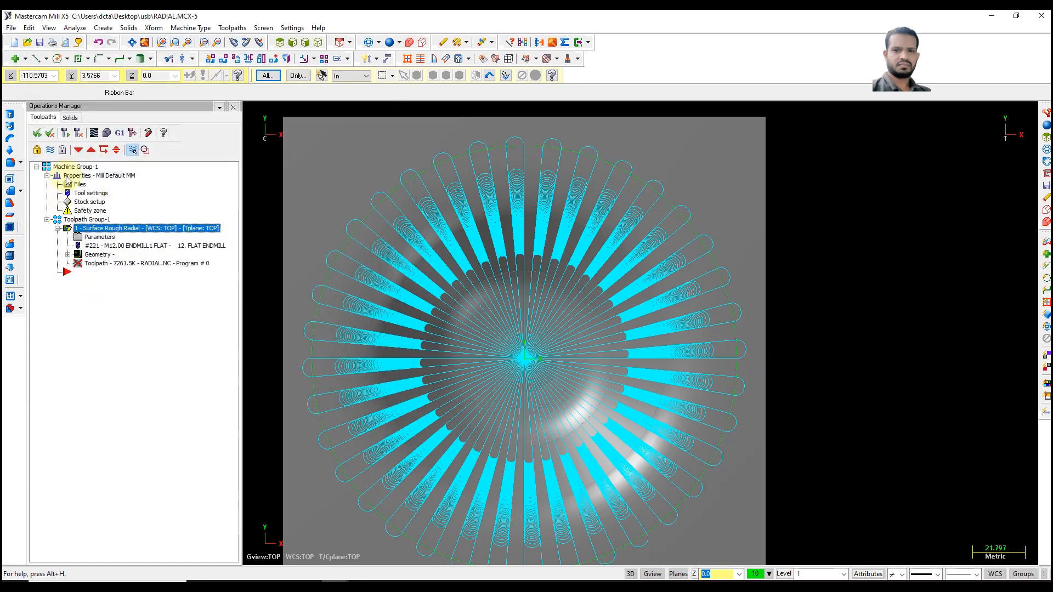
click(66, 133)
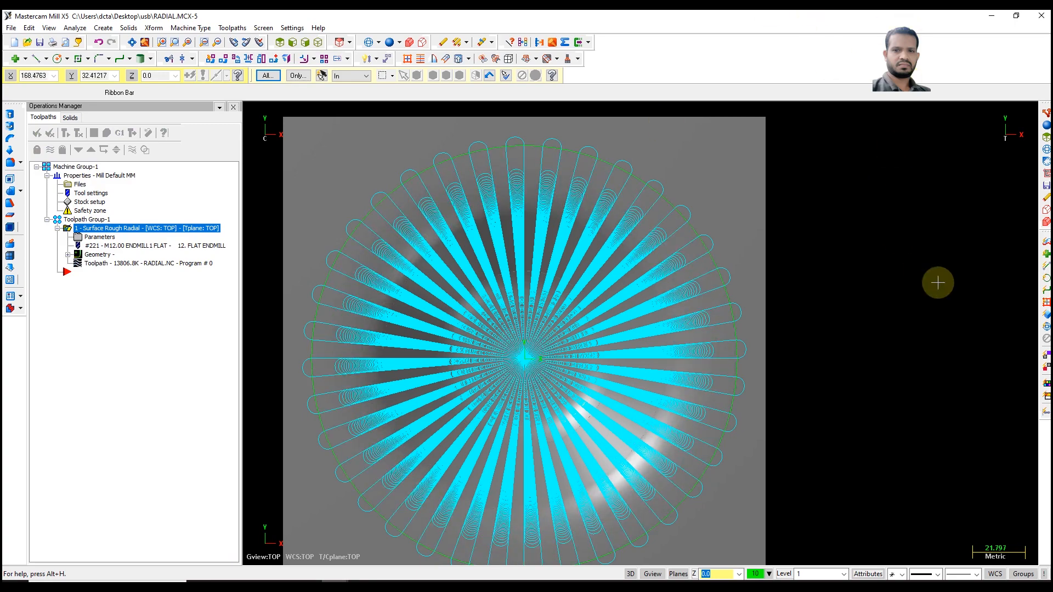
Examine the regenerated radial toolpath from the top and in tilted wireframe views, checking how deep it reaches into the recess
scroll(918, 228, down, 3)
scroll(701, 277, up, 2)
scroll(701, 277, up, 3)
scroll(624, 285, down, 4)
scroll(624, 265, up, 3)
scroll(485, 254, down, 2)
scroll(487, 253, down, 1)
scroll(519, 263, up, 5)
middle_drag(520, 262, 538, 226)
click(368, 44)
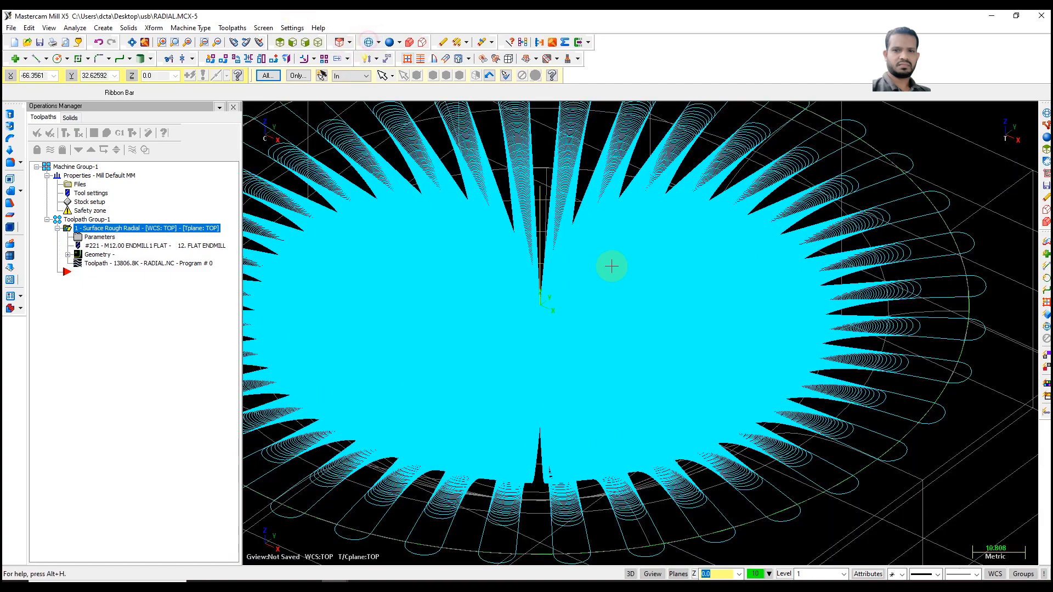
scroll(629, 290, down, 3)
middle_drag(580, 297, 551, 301)
scroll(557, 363, up, 6)
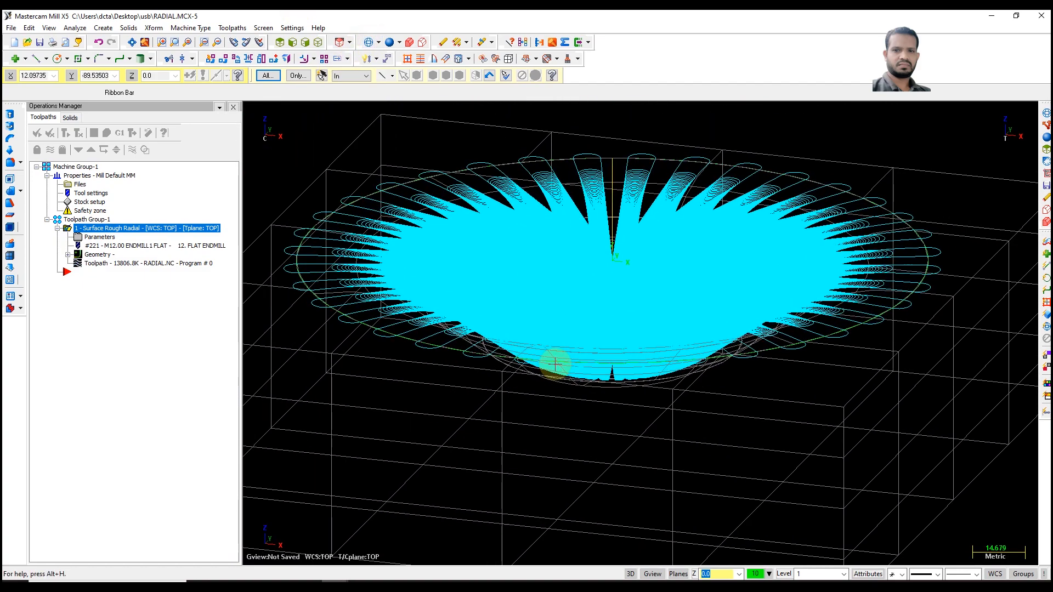
scroll(553, 360, down, 5)
scroll(553, 363, up, 2)
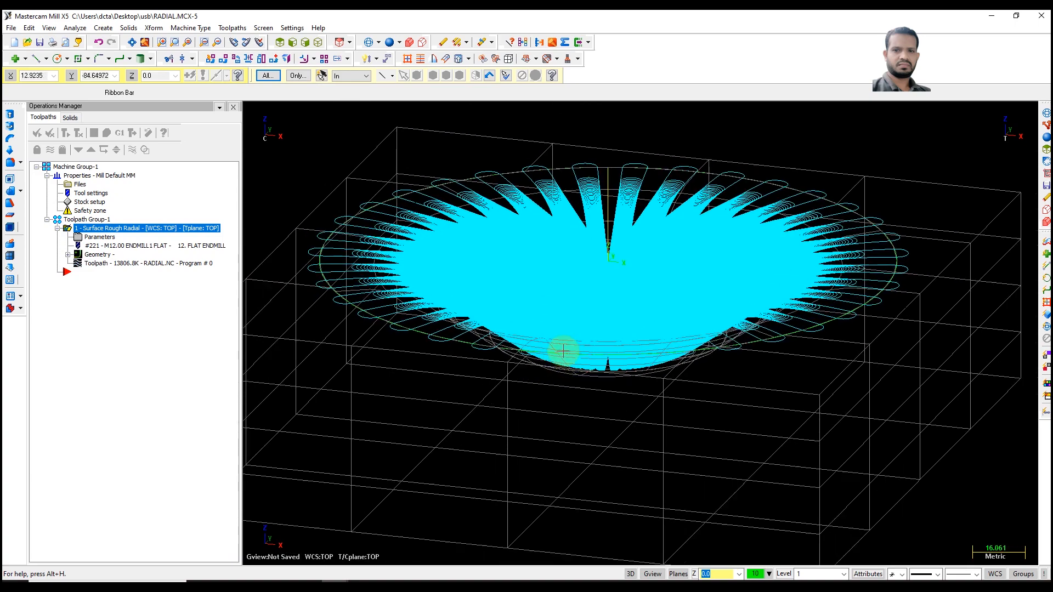
middle_drag(565, 349, 364, 305)
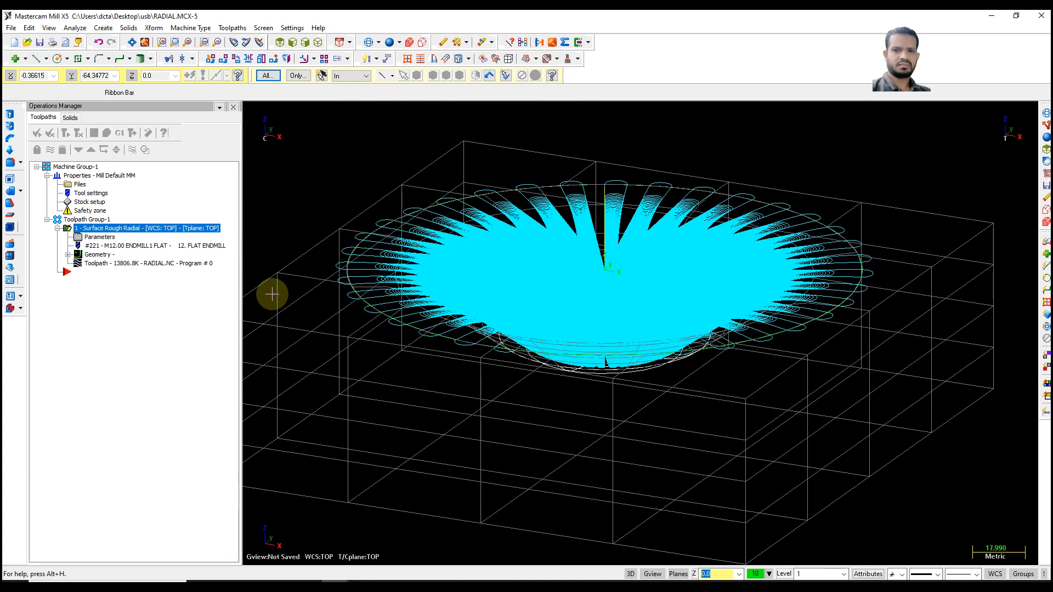
Backplot the Surface Rough Radial toolpath at a faster playback speed, closing the backplot before the run ends
click(106, 133)
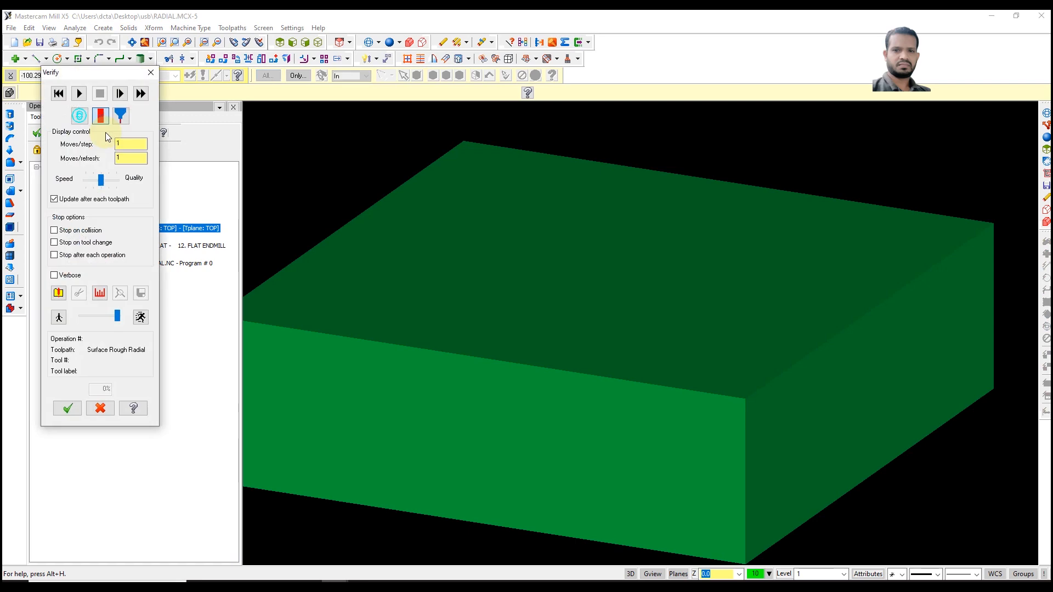
click(152, 69)
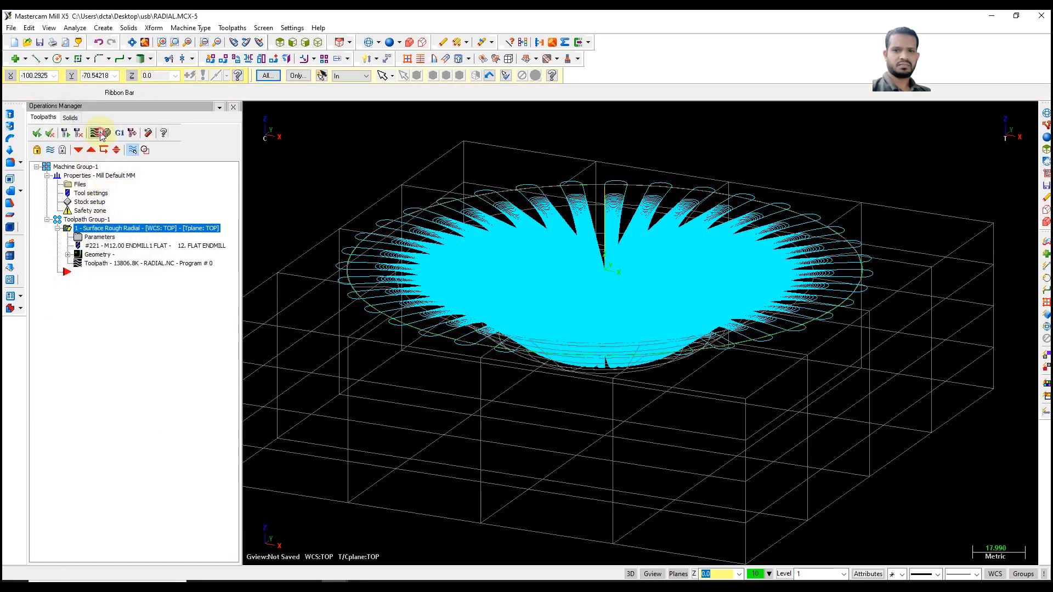
click(100, 133)
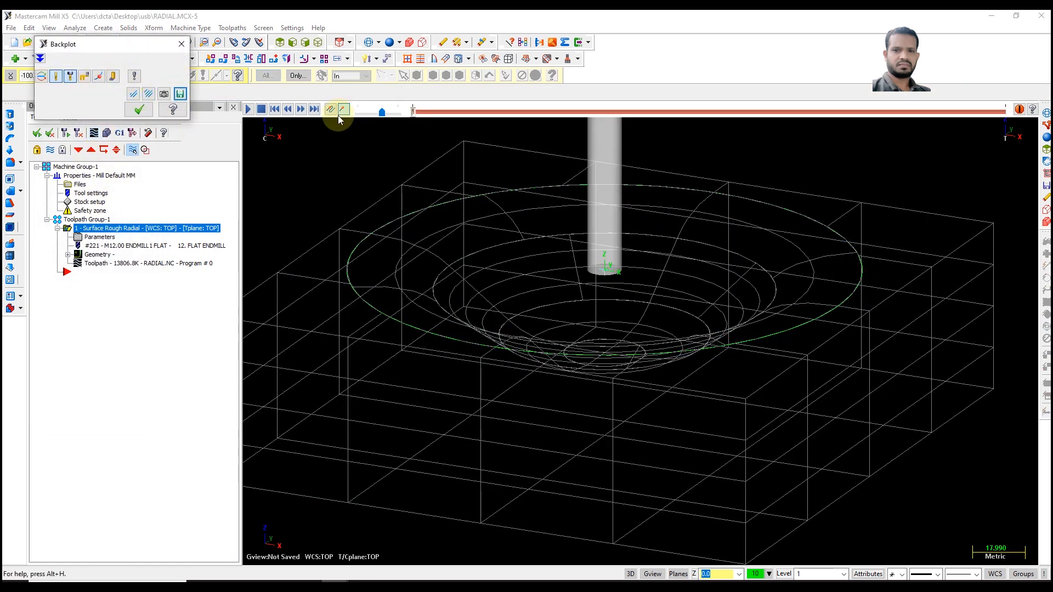
click(247, 109)
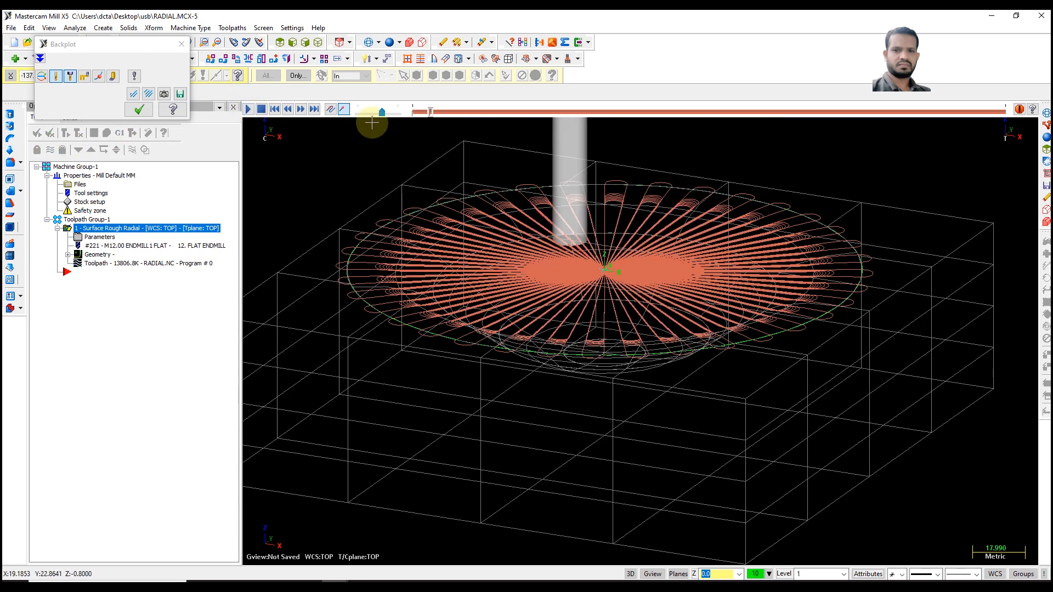
drag(382, 111, 398, 112)
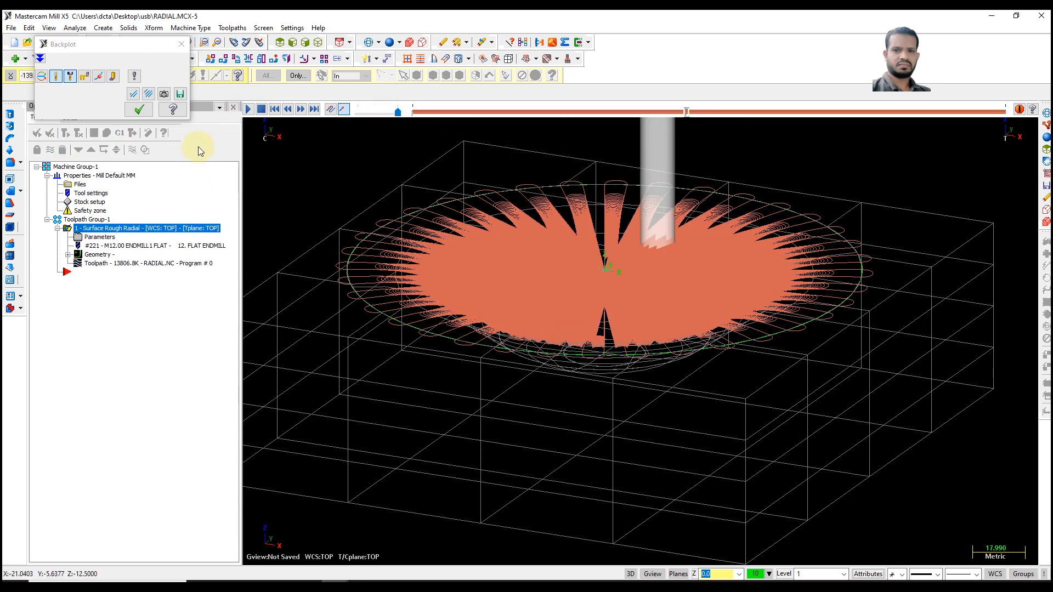
click(140, 112)
Run the Verify simulation on the stock with the tool shown, setting 20 moves per refresh, and stop it before completion
click(108, 137)
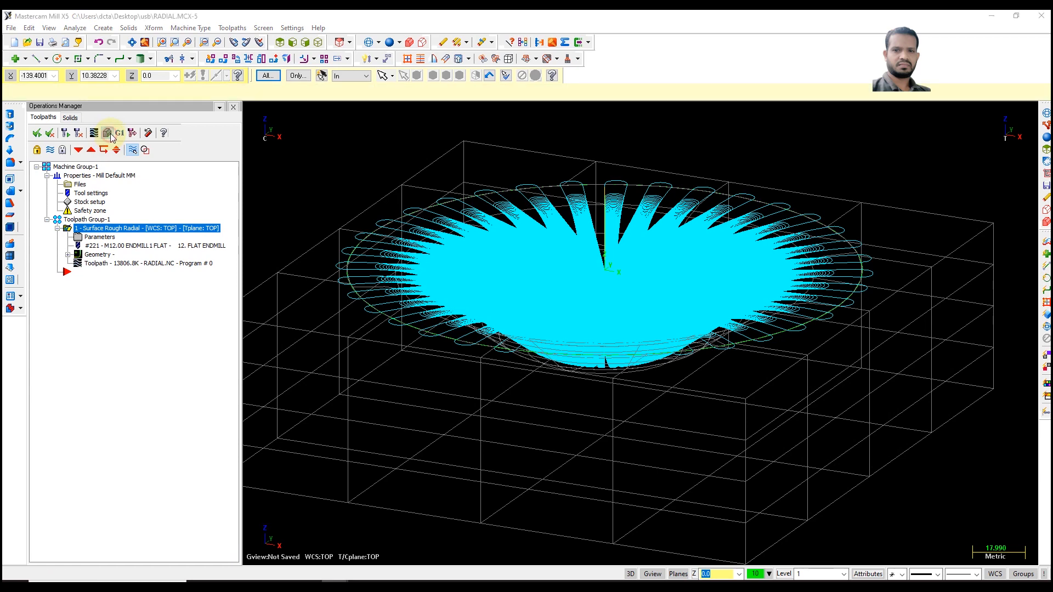
click(79, 94)
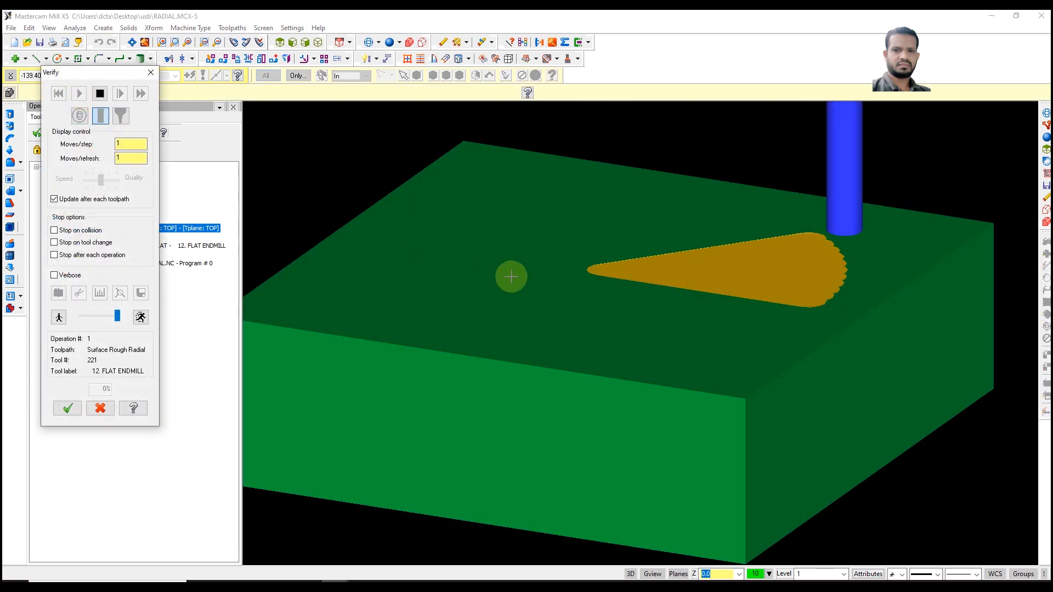
middle_drag(719, 272, 698, 298)
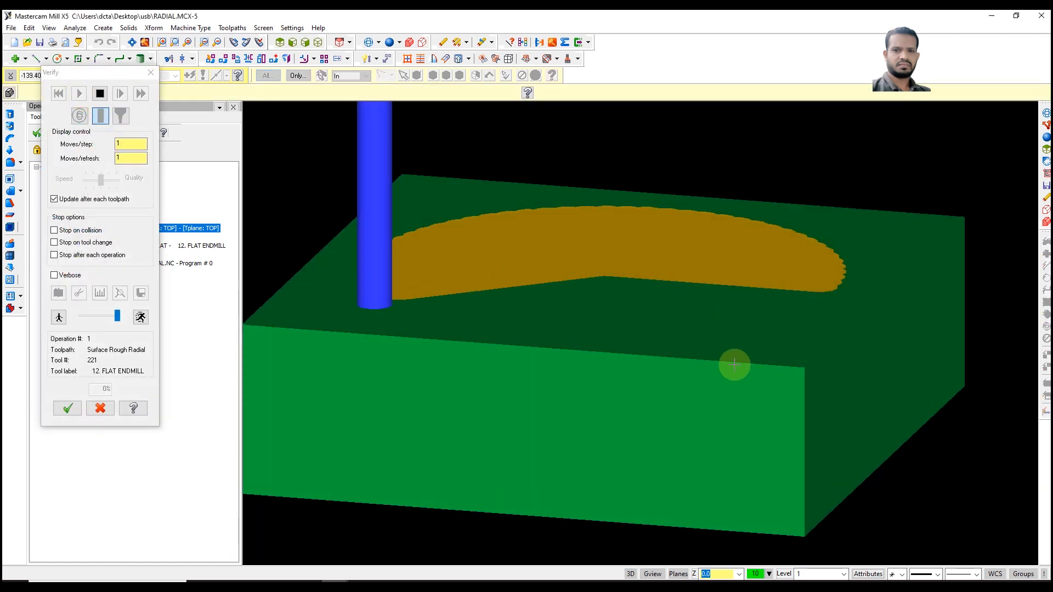
middle_drag(733, 364, 409, 345)
drag(118, 318, 114, 314)
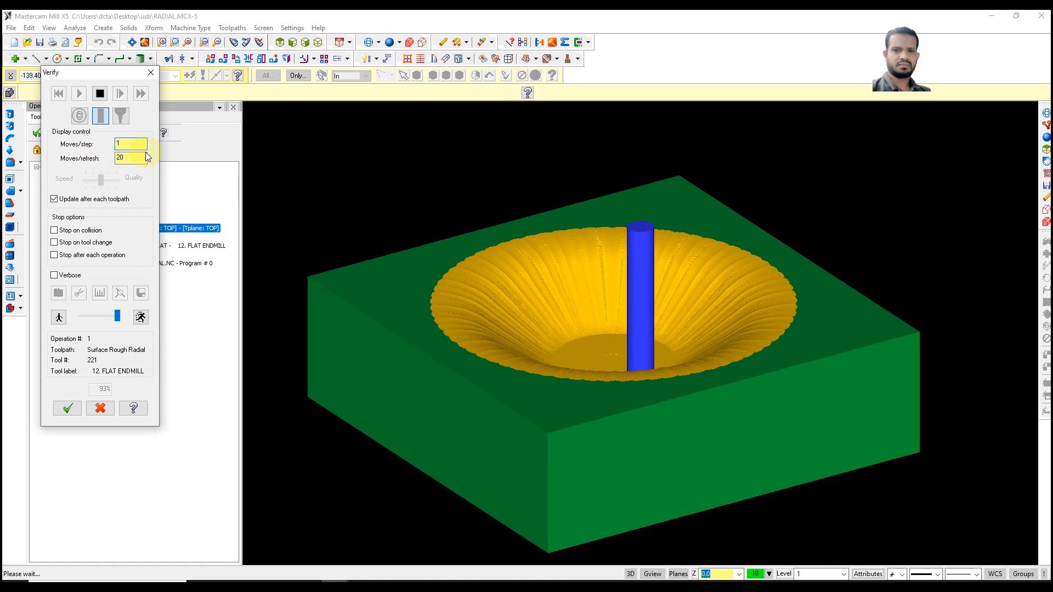
click(98, 92)
Reset the stock, rerun the verification in turbo mode without the tool, and inspect the machined recess walls and floor
click(59, 94)
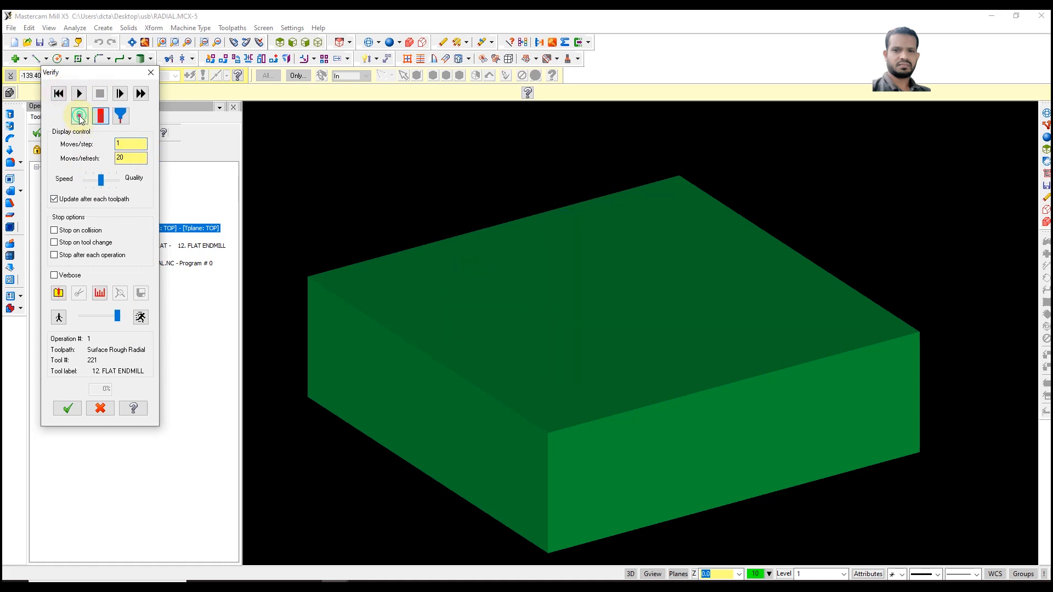
click(83, 94)
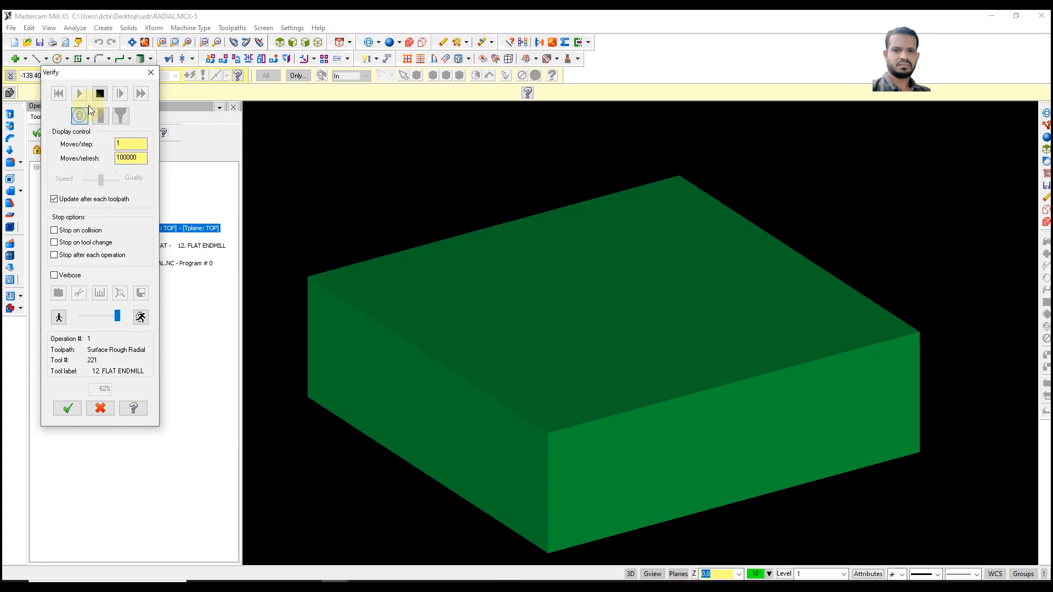
scroll(570, 284, up, 8)
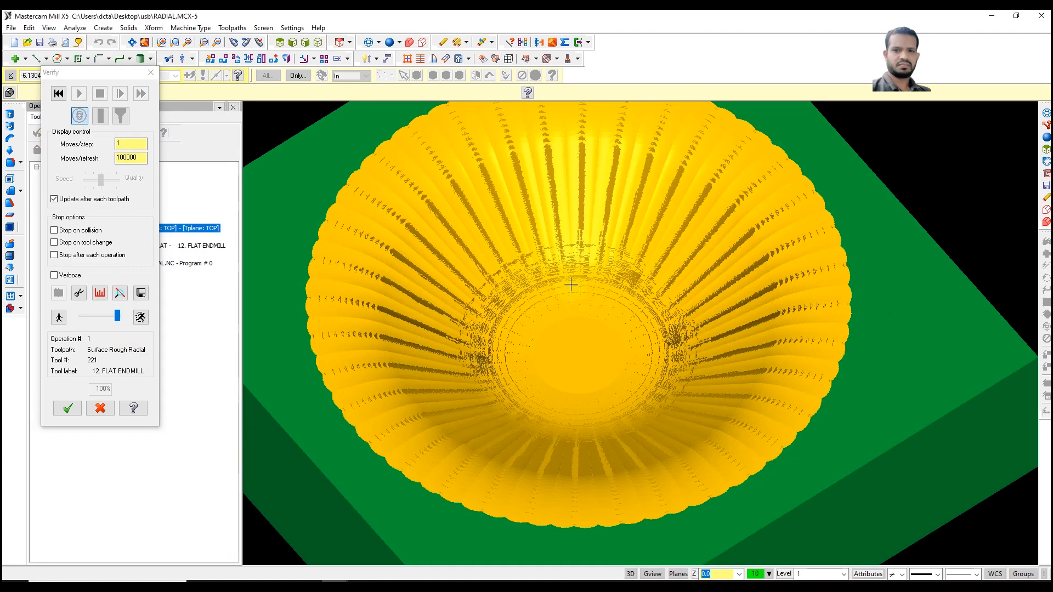
middle_drag(571, 284, 601, 268)
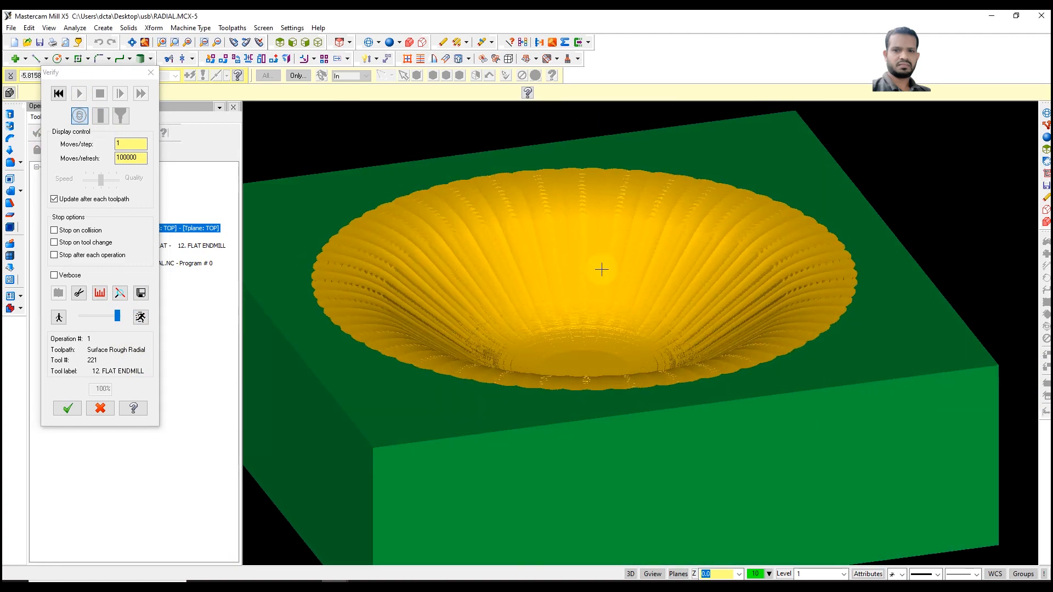
scroll(594, 322, up, 7)
scroll(671, 236, down, 4)
scroll(542, 291, up, 2)
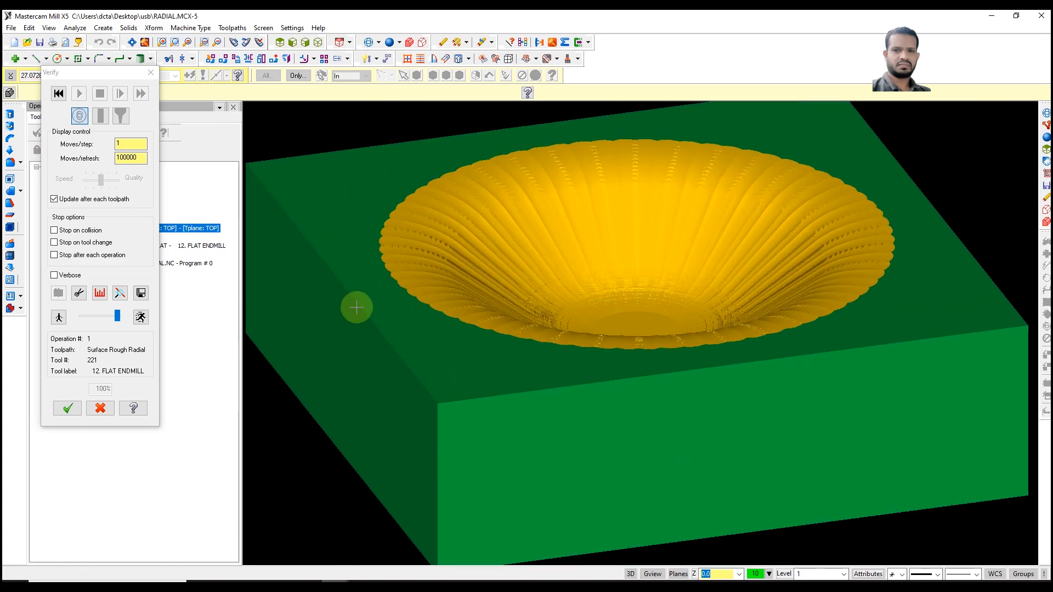
Close the verification and examine the radial toolpath in the wireframe top view
click(67, 407)
scroll(345, 141, down, 4)
click(279, 43)
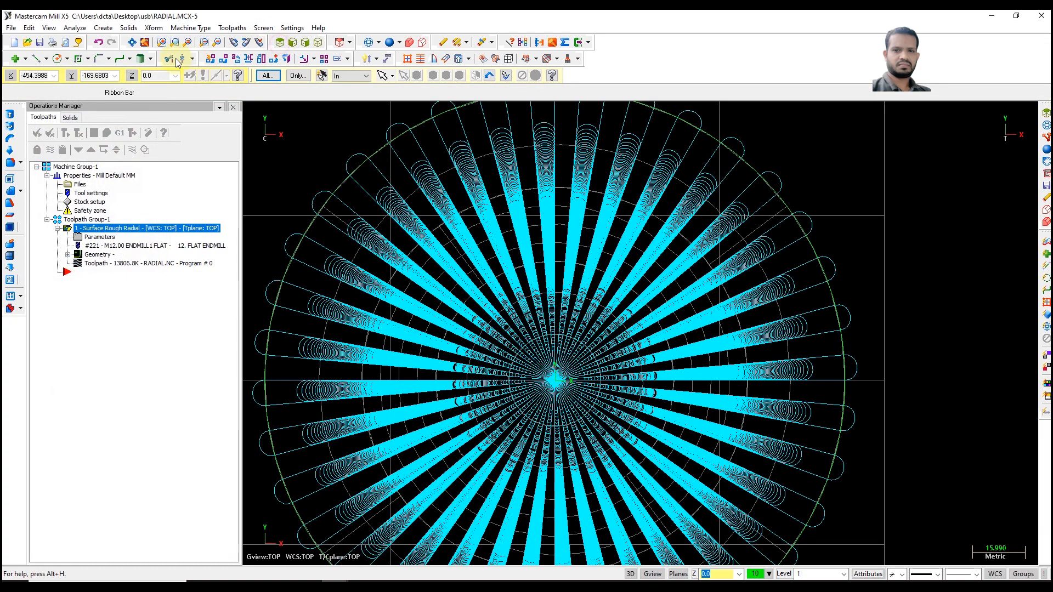
scroll(616, 404, down, 3)
scroll(616, 404, down, 1)
scroll(619, 400, up, 3)
scroll(633, 382, up, 1)
scroll(636, 383, down, 2)
scroll(658, 382, up, 3)
scroll(677, 381, down, 2)
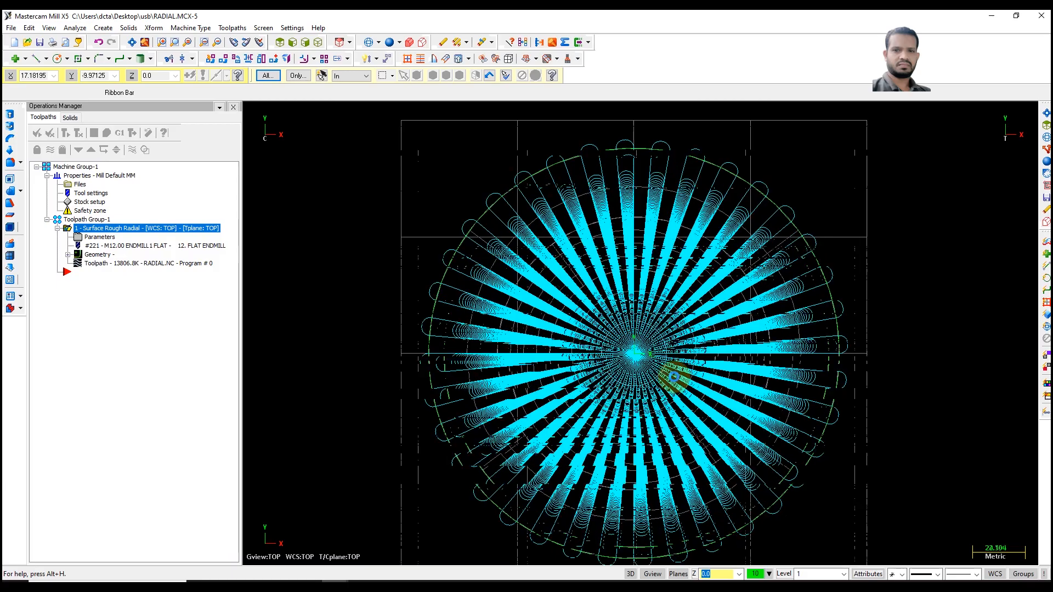